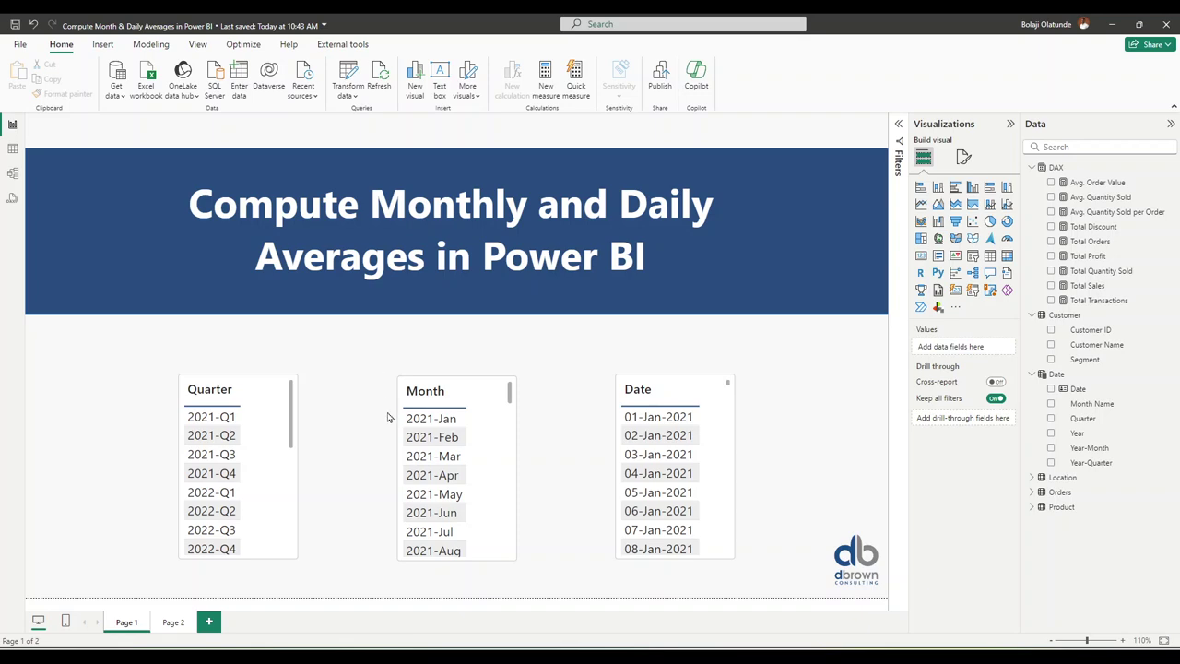
# Switch to Page 2, select the table of total sales by year, and view the monthly sales matrix
pyautogui.click(173, 623)
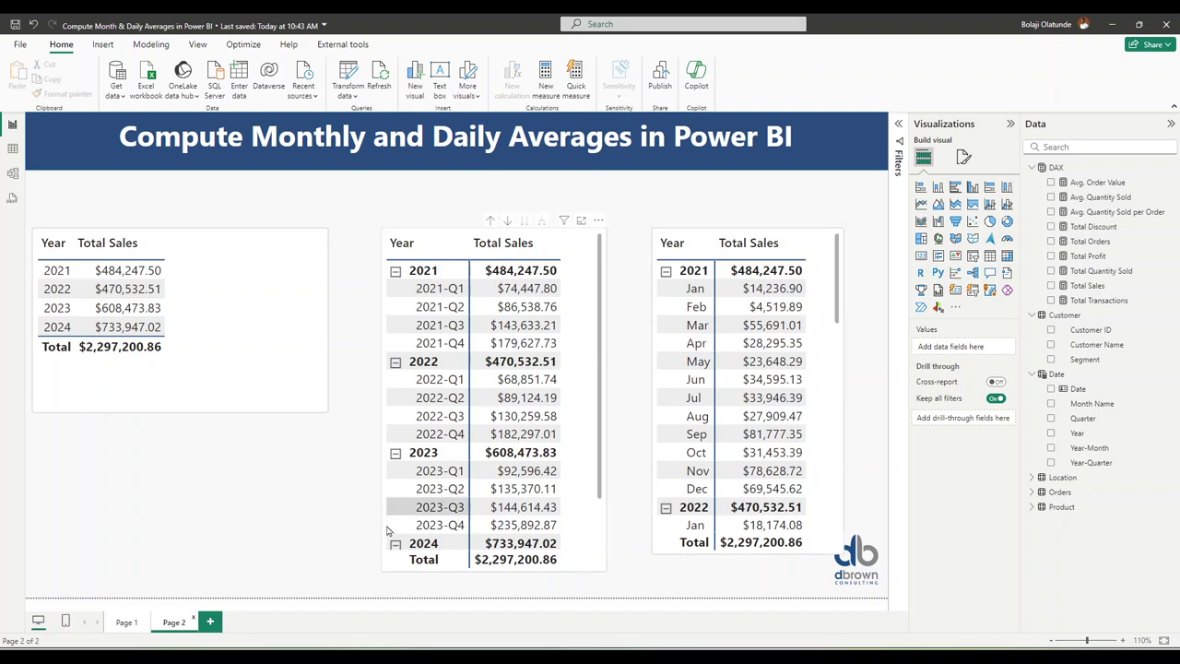
pyautogui.click(218, 327)
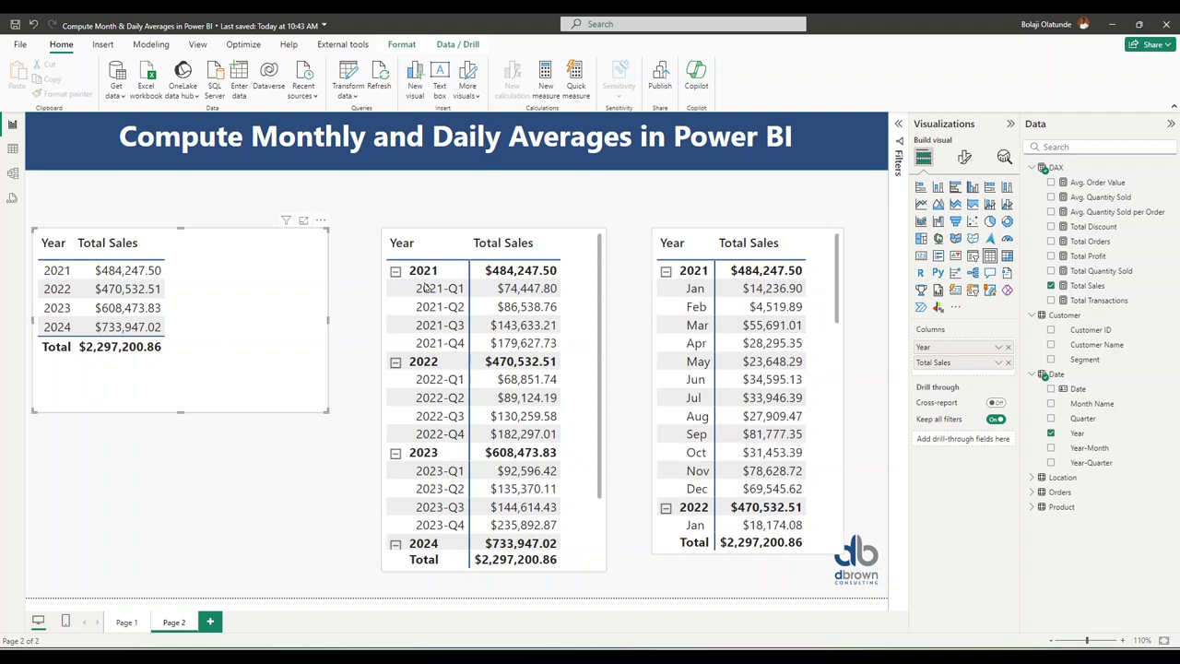
pyautogui.scroll(-1, 759, 417)
pyautogui.scroll(-4, 759, 417)
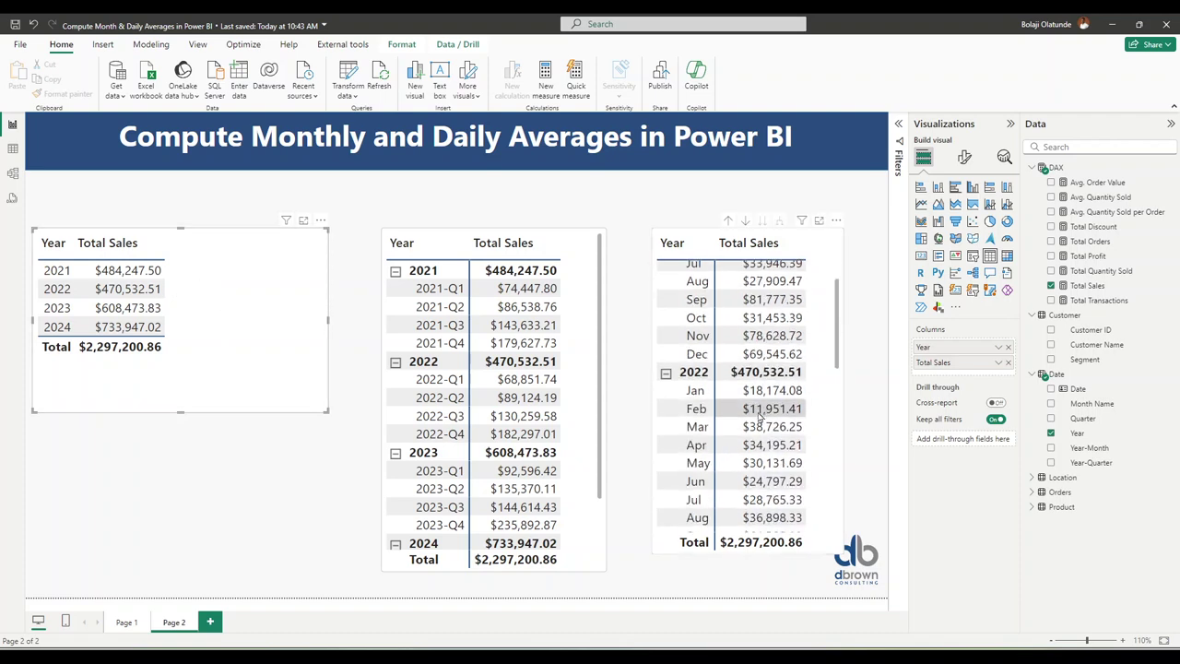
pyautogui.scroll(1, 758, 416)
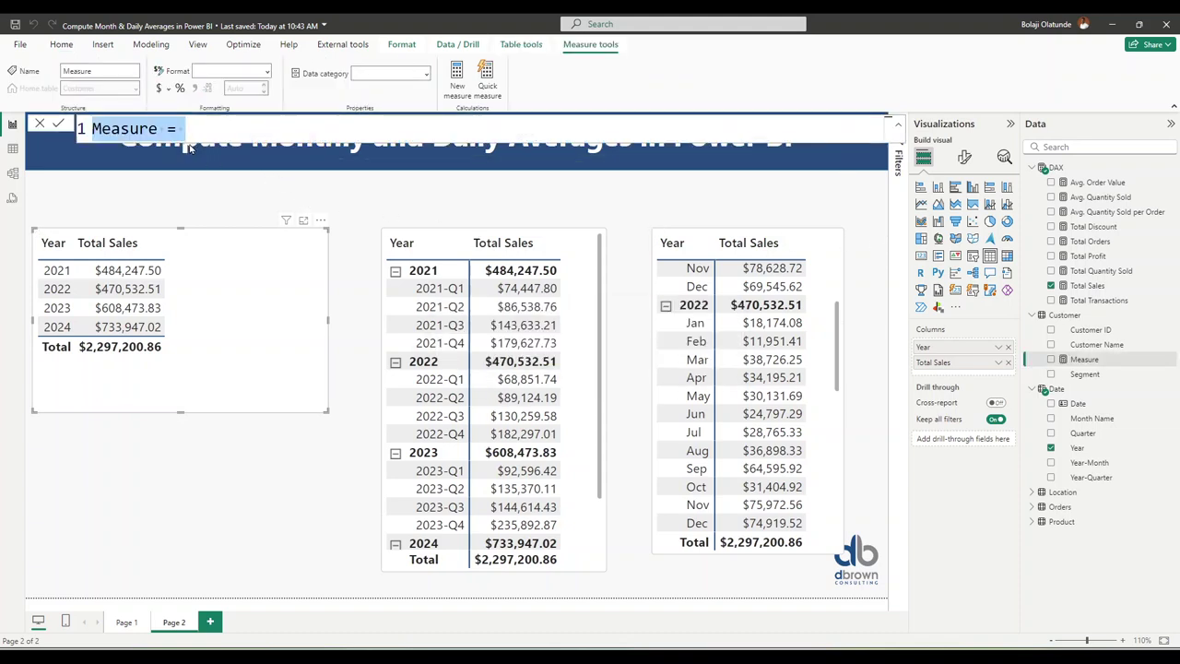
# Name the new measure Avg. Monthly Sales and start its expression on a new line
pyautogui.write('Avg. Monthyl')
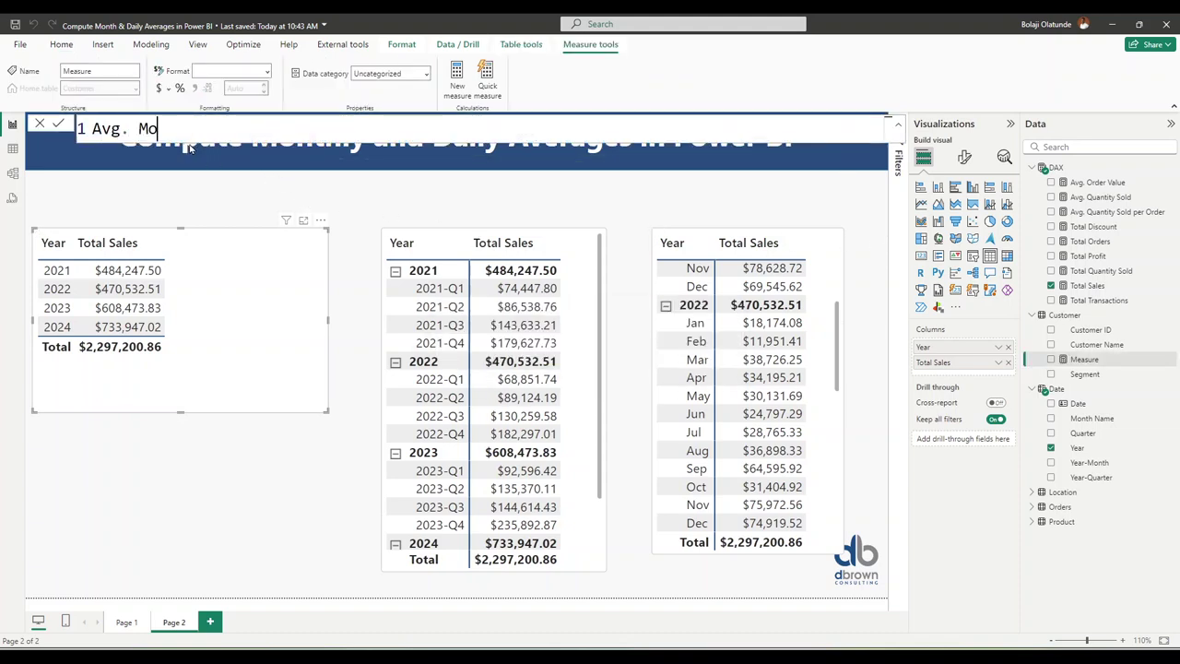
pyautogui.press('BackSpace')
pyautogui.press('BackSpace')
pyautogui.write('ly Sales =')
pyautogui.hotkey('shift', 'Return')
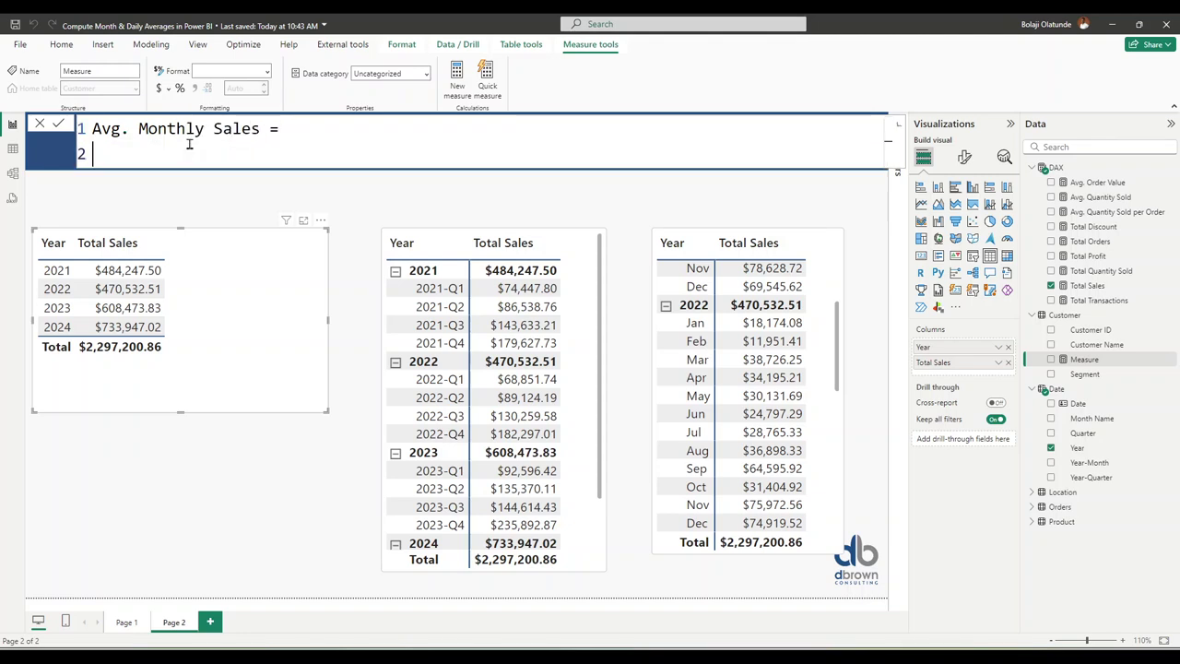
# Define the measure as DIVIDE( [Total Sales], 12 ) and commit it
pyautogui.write('div')
pyautogui.press('Tab')
pyautogui.write('[to')
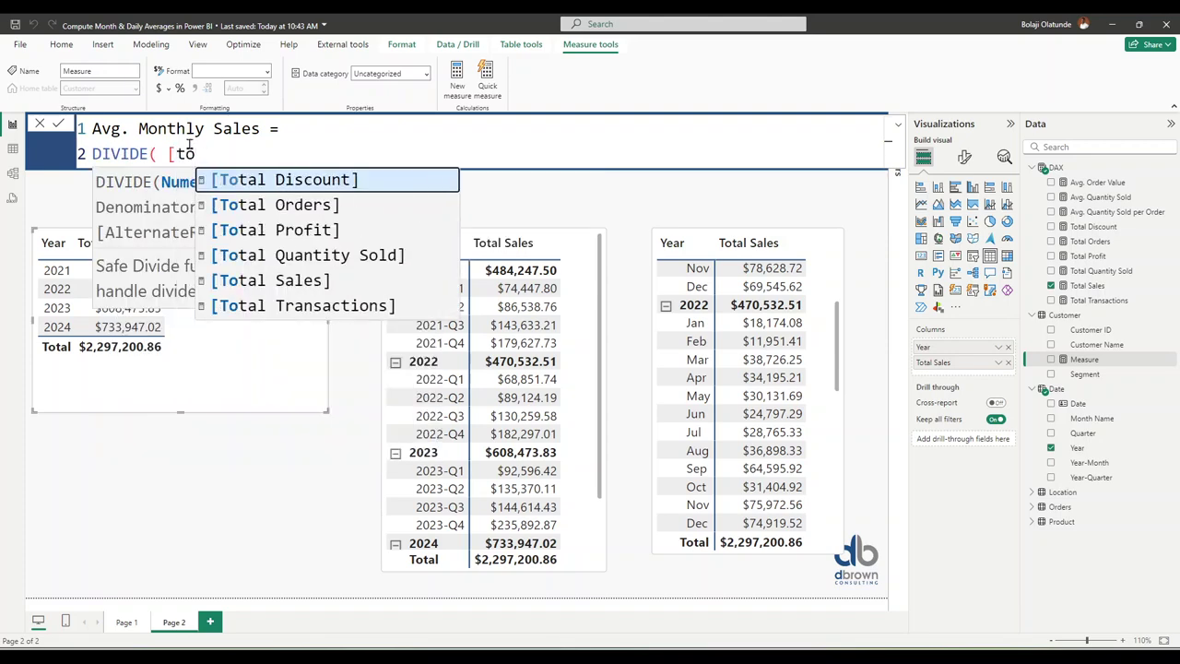
pyautogui.press('Down')
pyautogui.press('Down')
pyautogui.press('Down')
pyautogui.press('Down')
pyautogui.press('Tab')
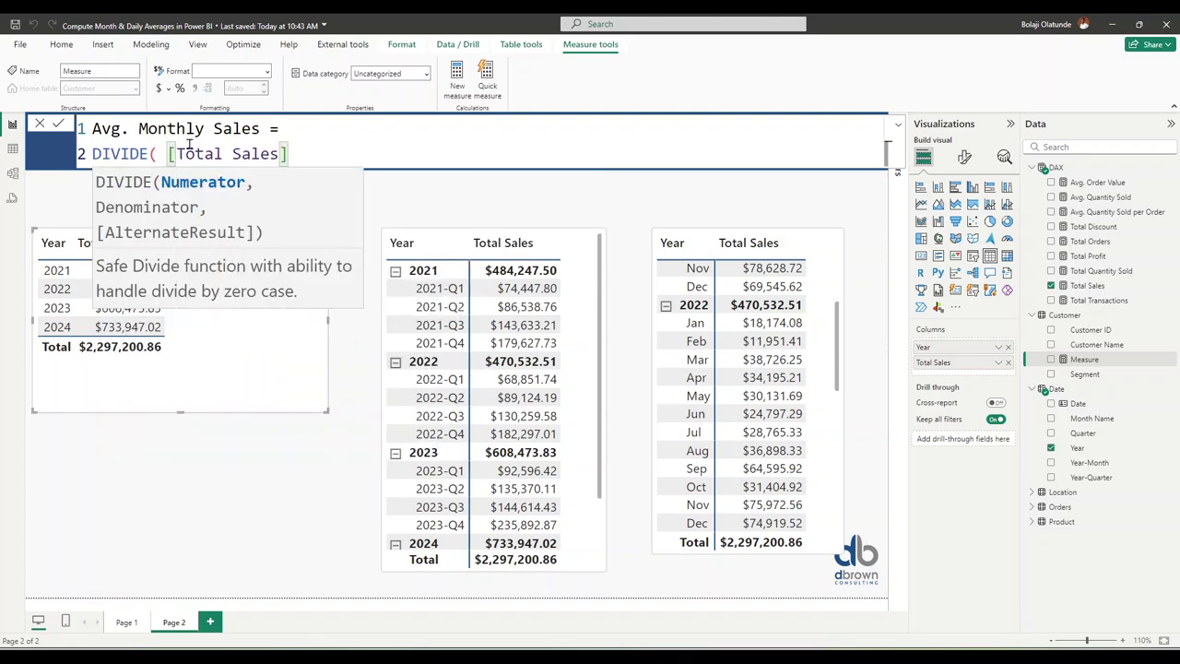
pyautogui.write(', 12 )')
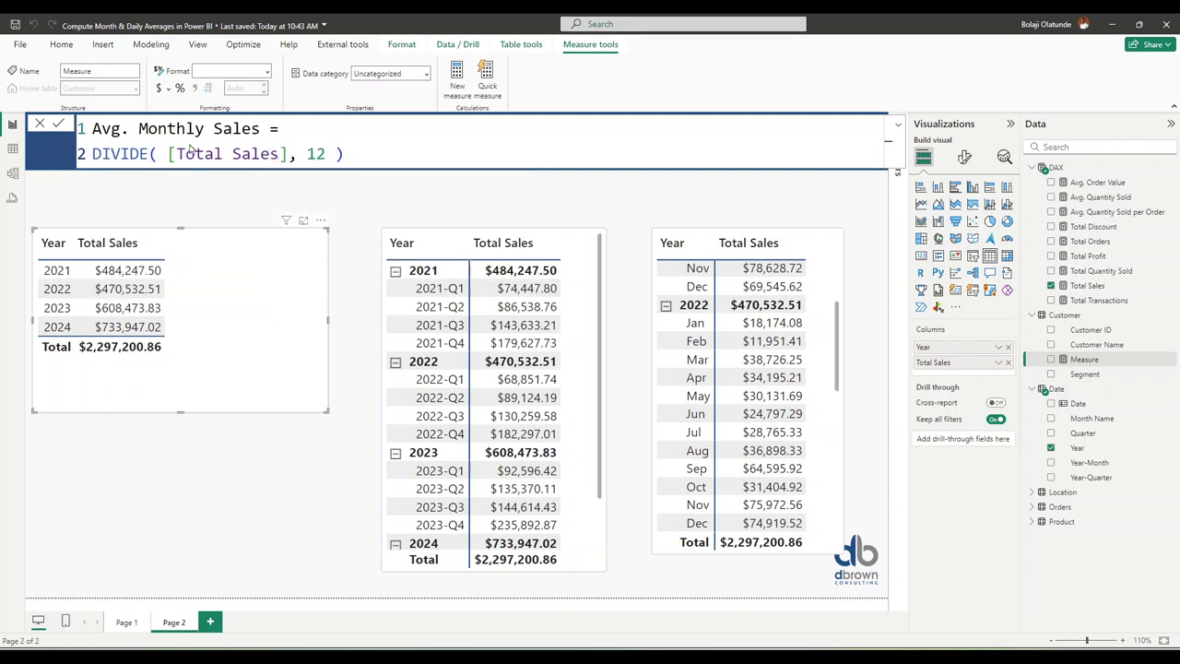
pyautogui.press('Return')
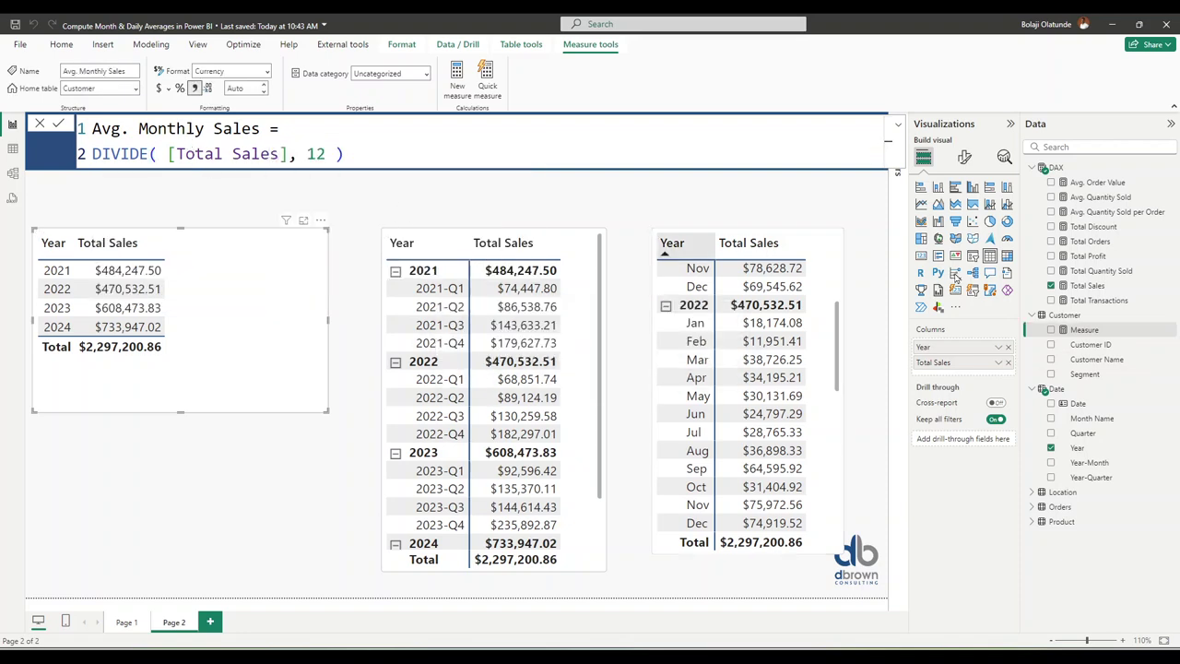
# Add the Avg. Monthly Sales measure to the yearly sales table and format it with 2 decimal places
pyautogui.click(1051, 330)
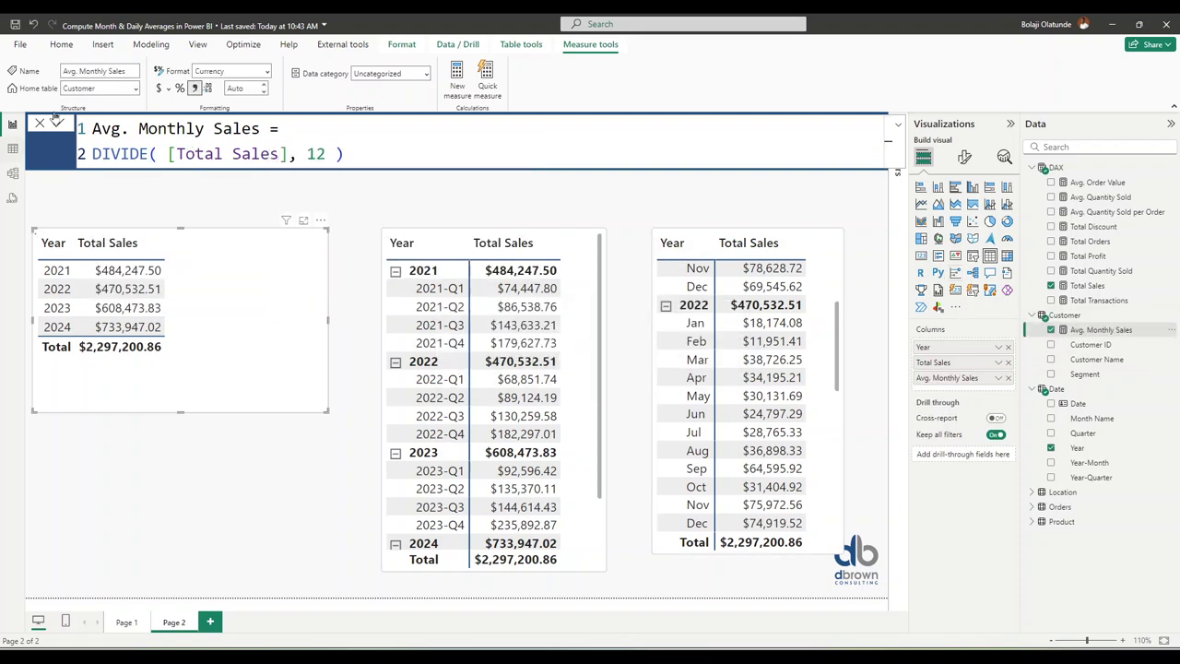
pyautogui.doubleClick(247, 90)
pyautogui.write('2')
pyautogui.press('Return')
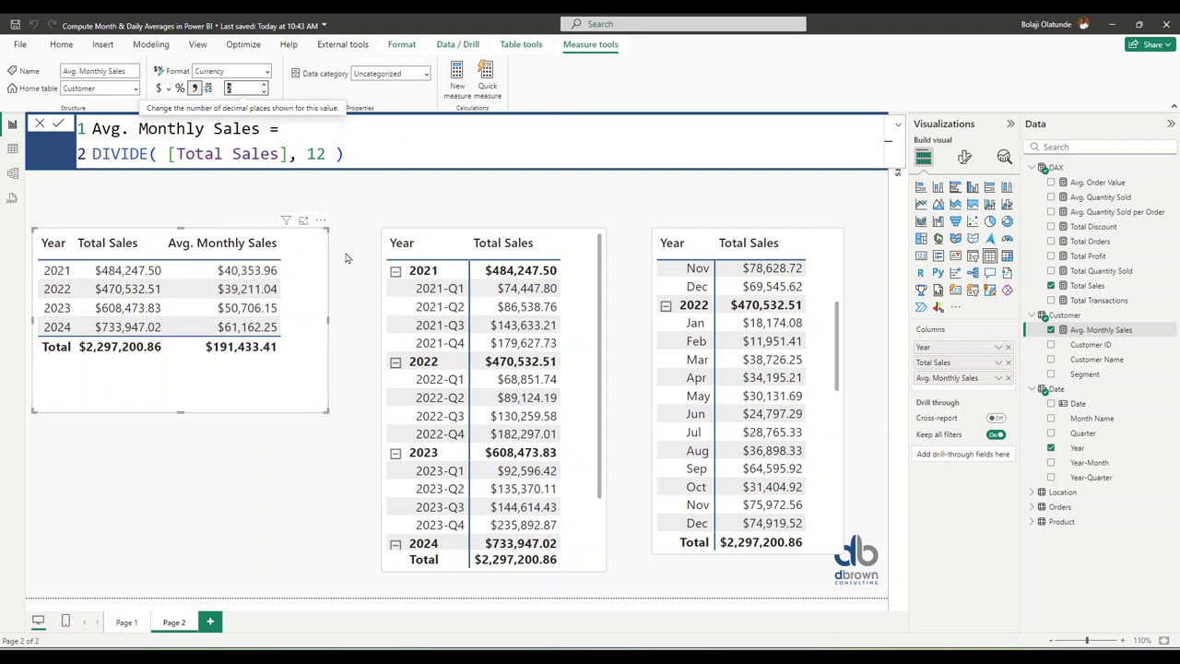
pyautogui.click(377, 178)
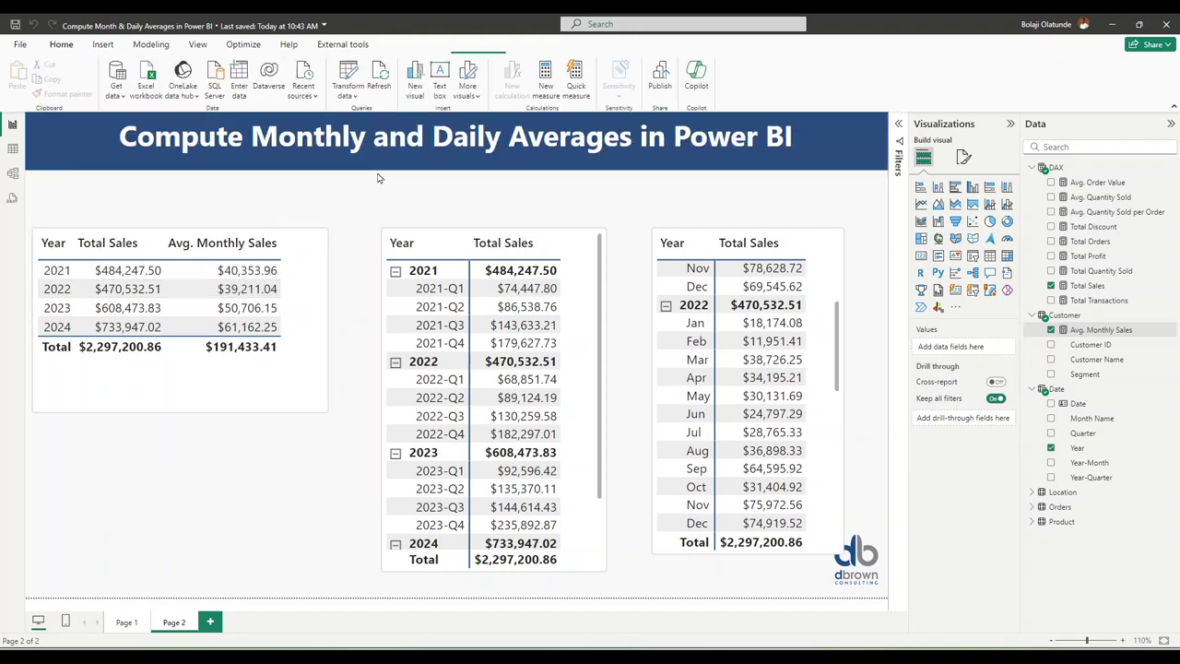
# Open the Avg. Monthly Sales formula and review its fixed divisor of 12 against the monthly sales matrix
pyautogui.click(1099, 331)
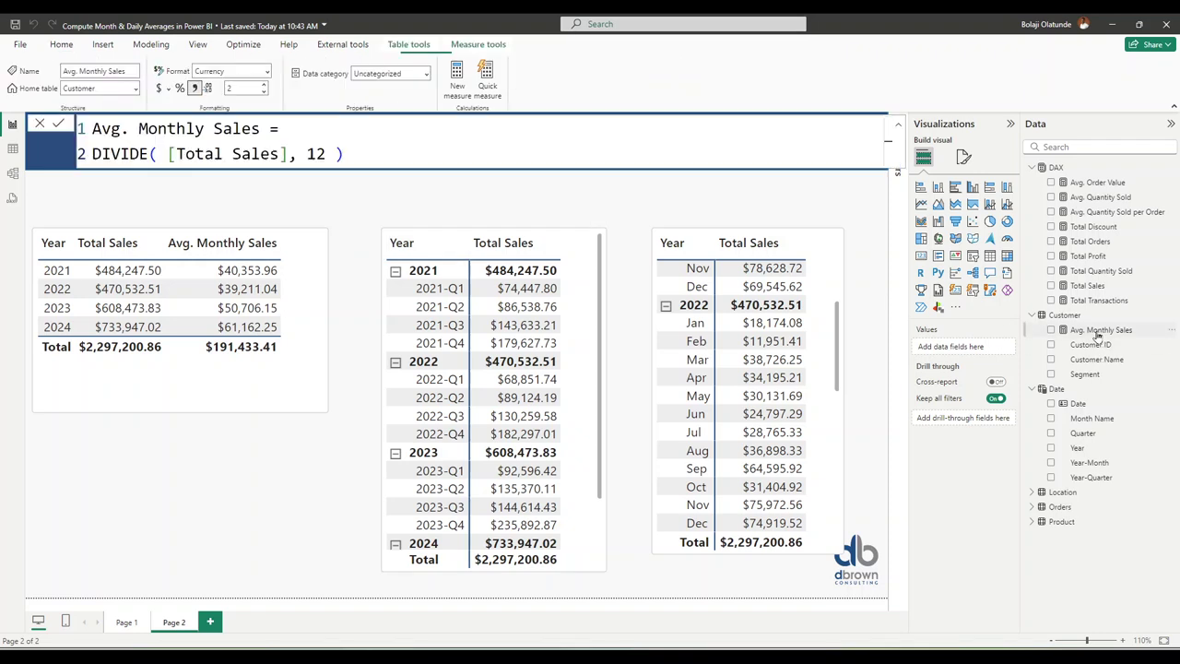
pyautogui.doubleClick(316, 154)
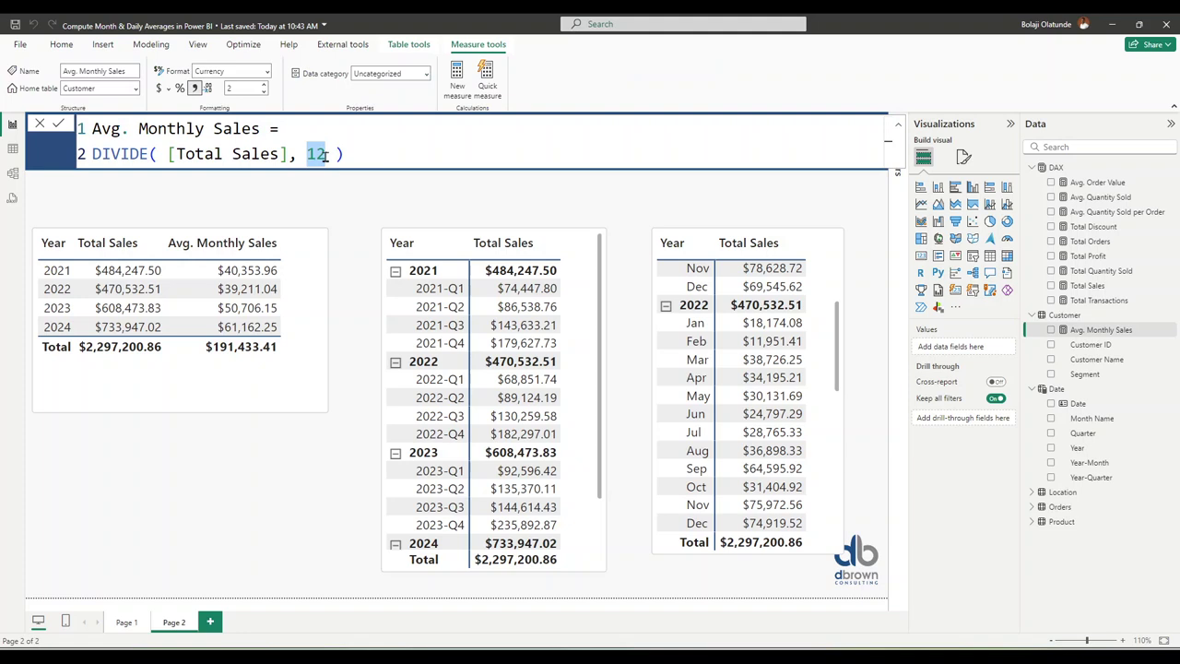
pyautogui.click(356, 157)
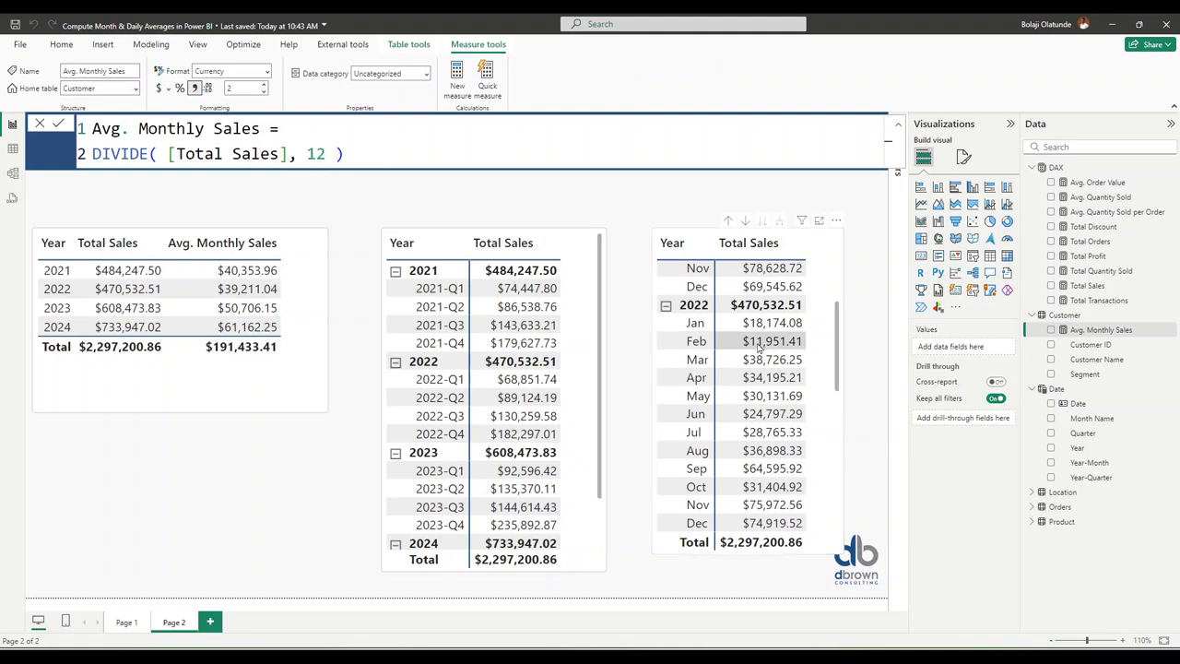
pyautogui.scroll(4, 780, 353)
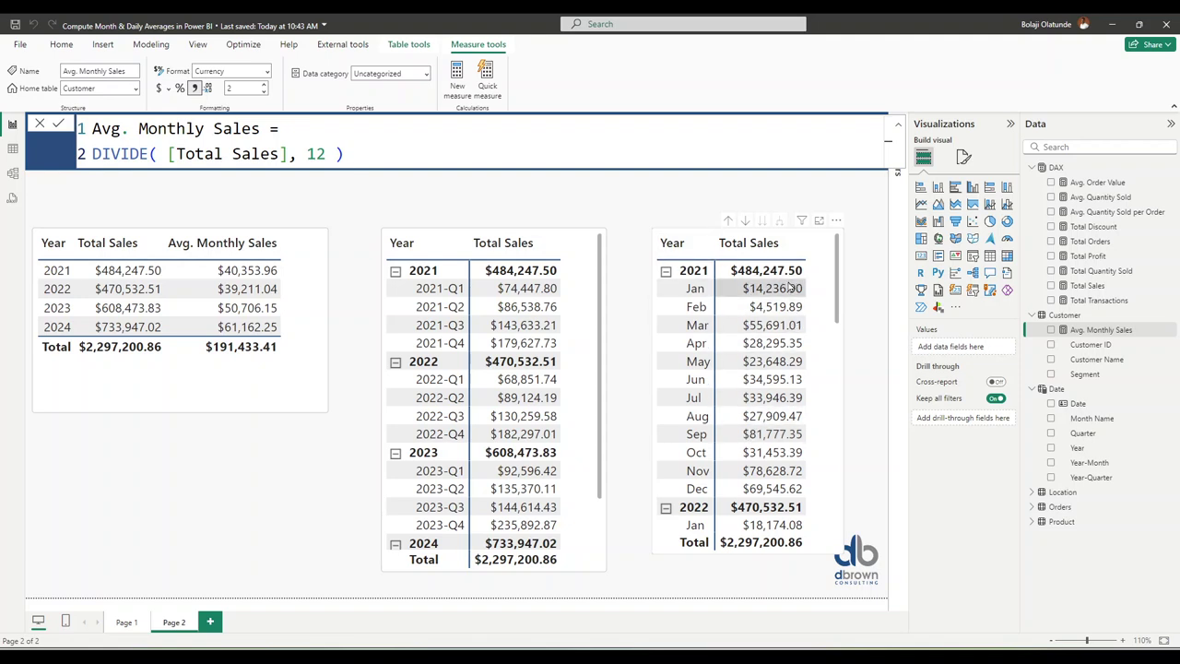
pyautogui.doubleClick(316, 154)
pyautogui.click(394, 155)
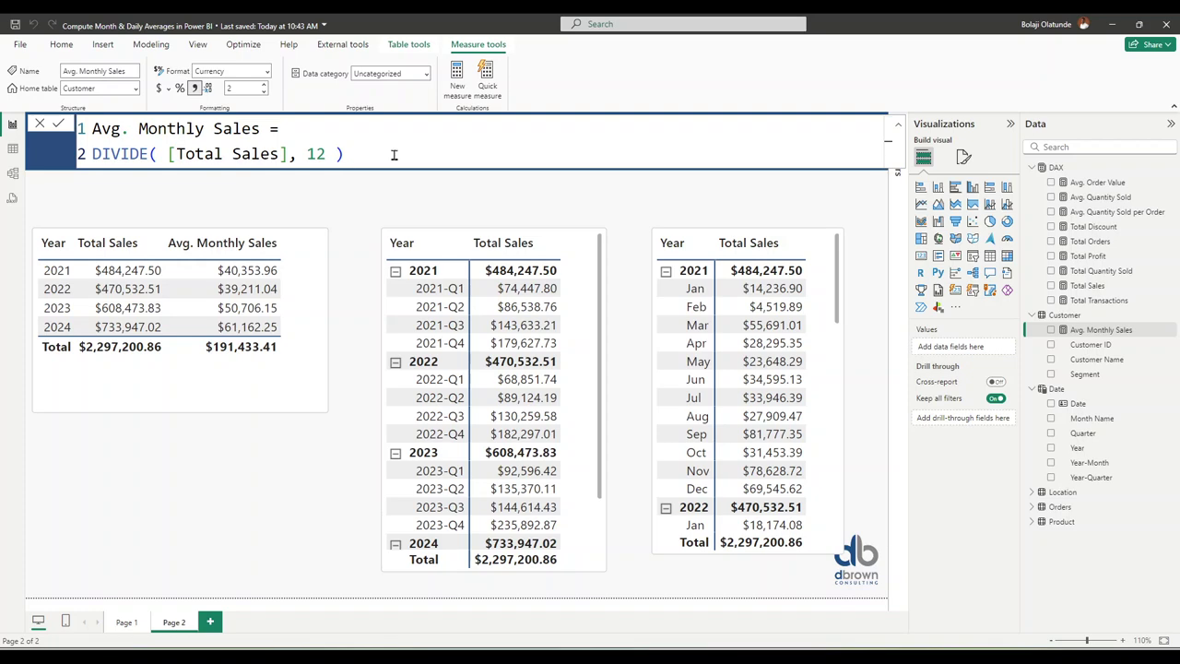
# Replace the DIVIDE expression in the Avg. Monthly Sales measure with an opening AVERAGEX( function
pyautogui.hotkey('shift', 'Home')
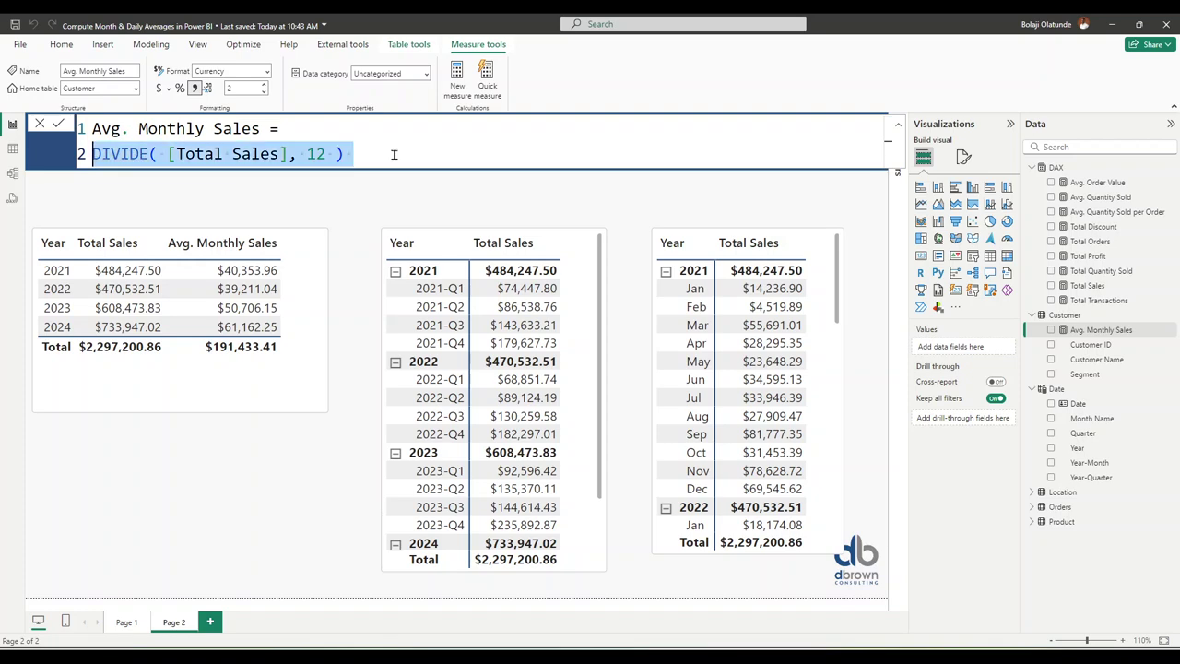
pyautogui.write('aver')
pyautogui.press('Down')
pyautogui.press('Down')
pyautogui.press('Tab')
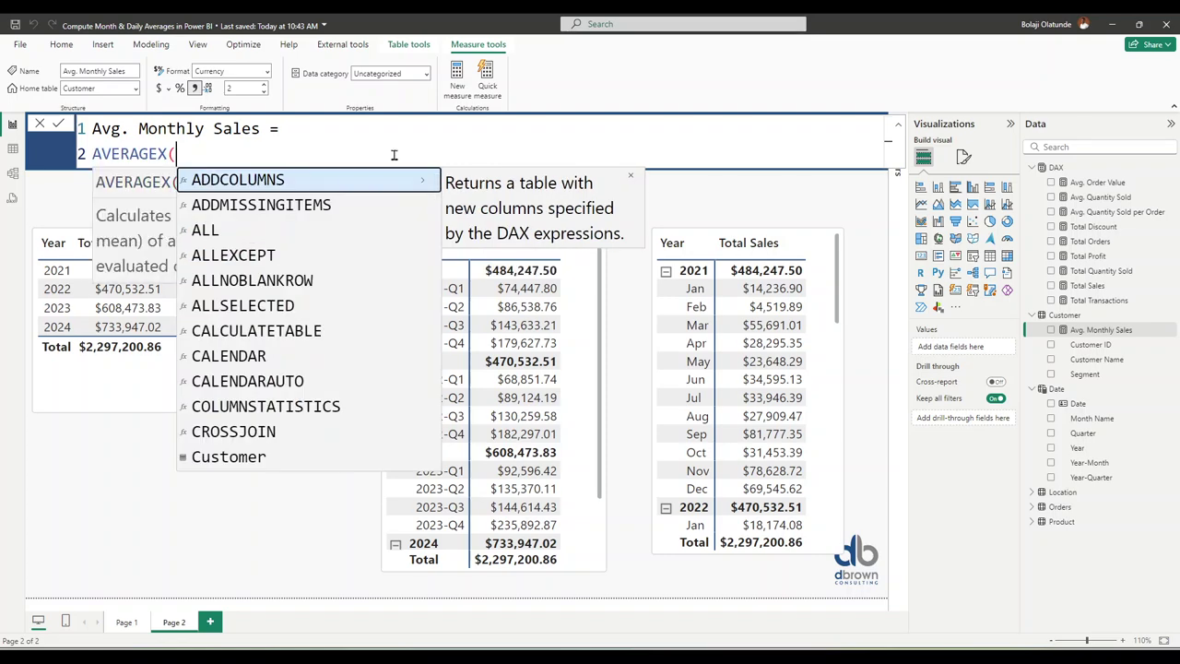
pyautogui.press('Escape')
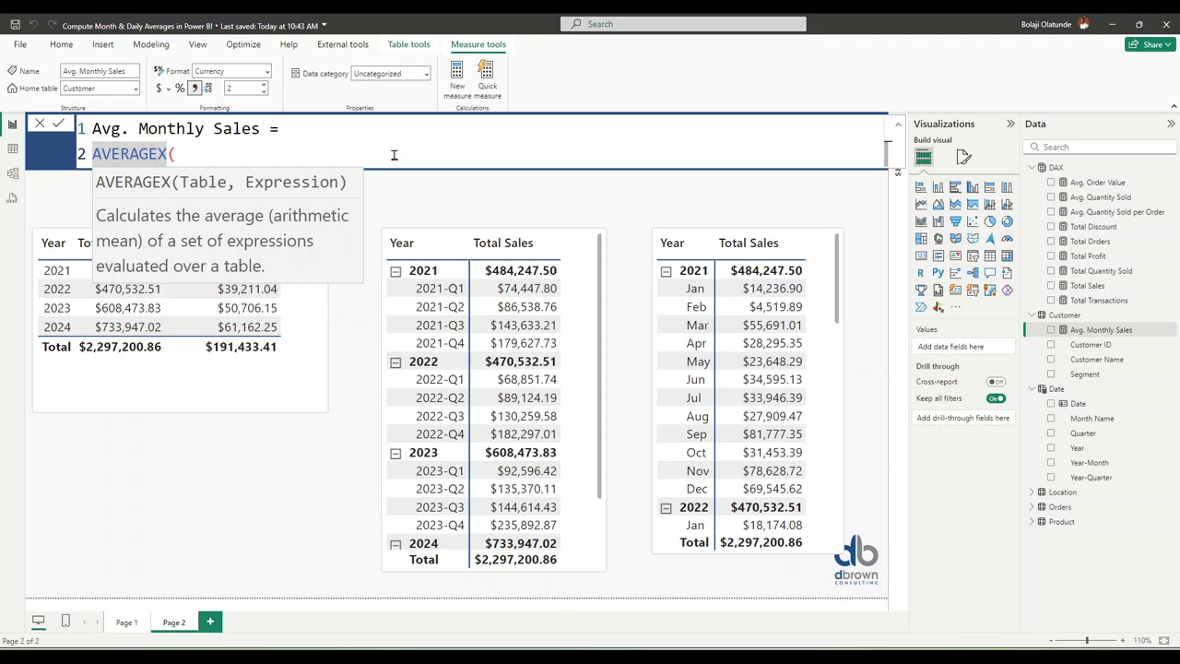
pyautogui.click(257, 156)
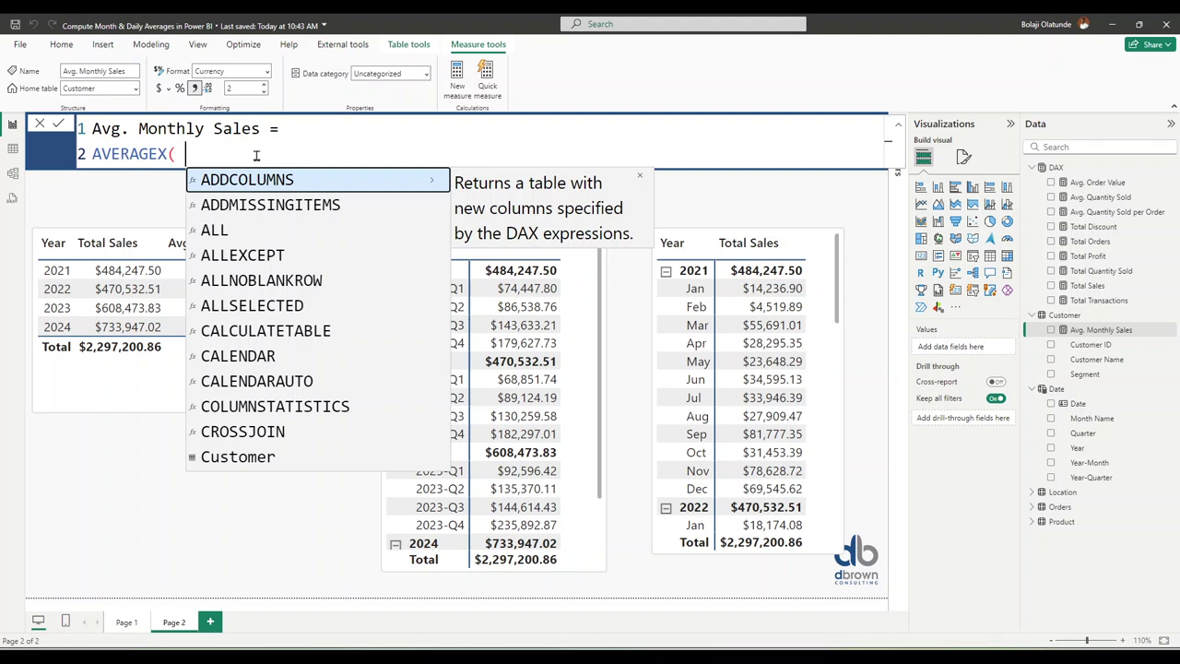
pyautogui.press('BackSpace')
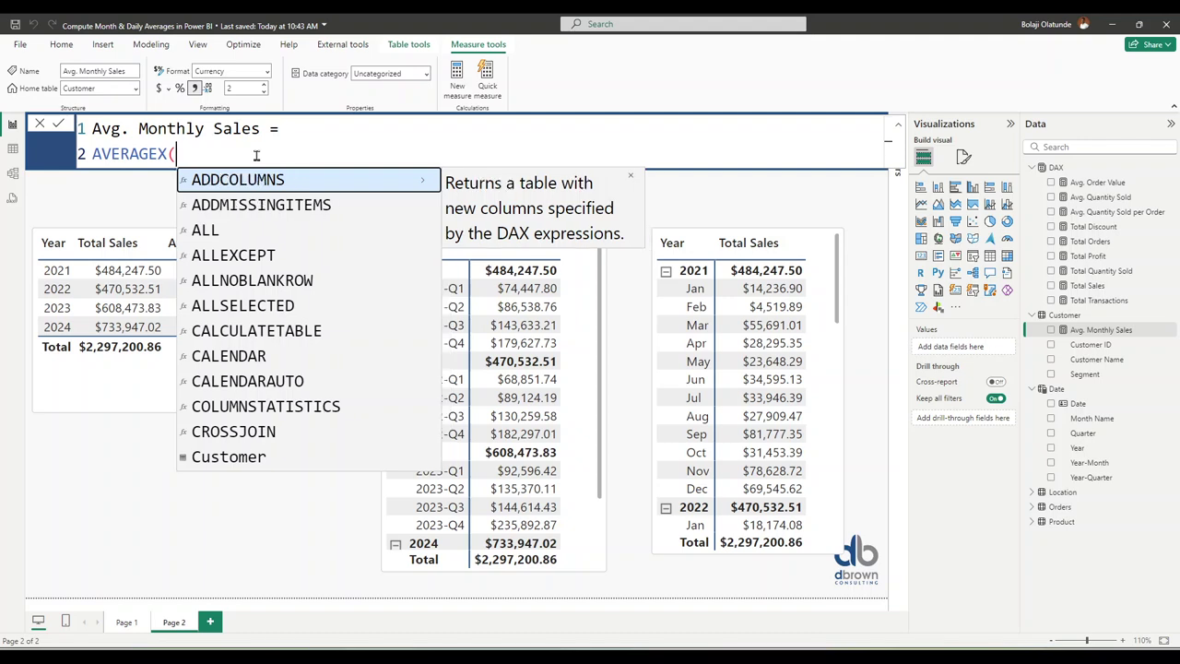
pyautogui.press('Left')
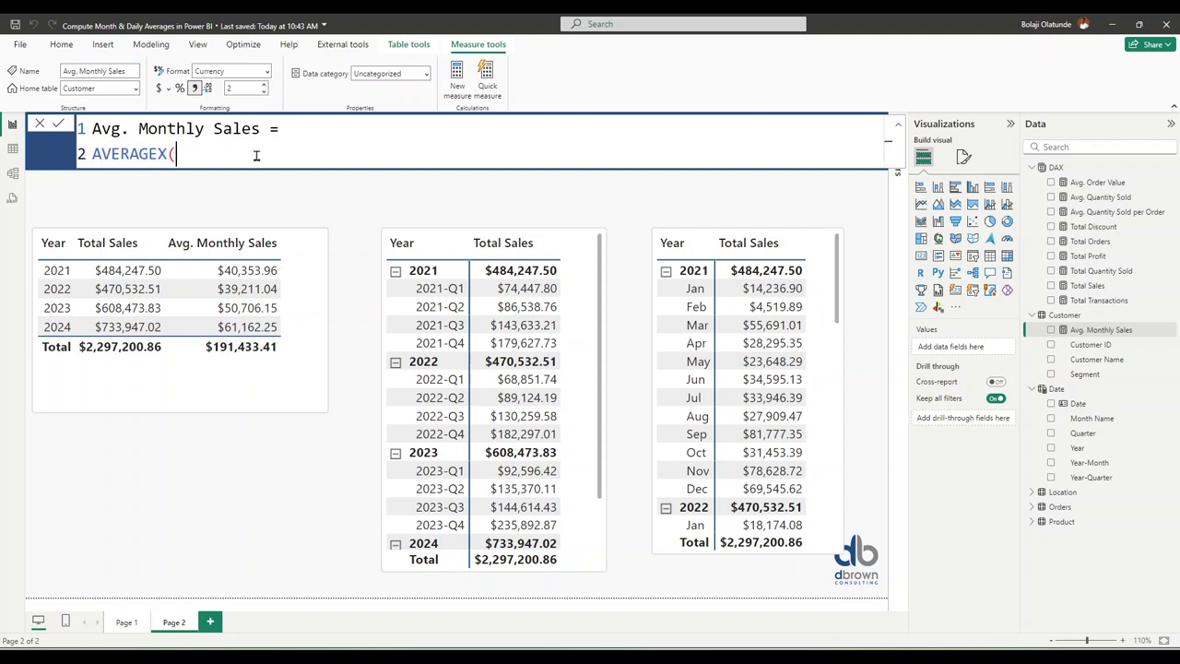
# Enter VALUES( 'Date'[Month Name] ) on a new line as AVERAGEX's table argument, followed by a comma
pyautogui.hotkey('shift', 'Return')
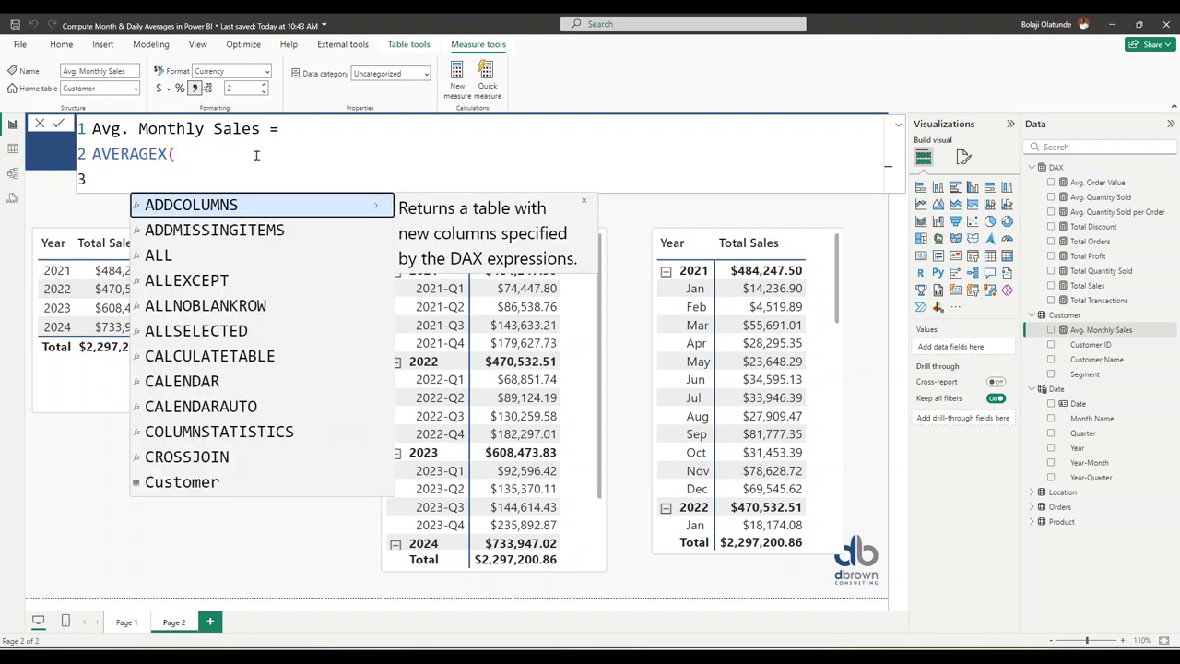
pyautogui.write('va')
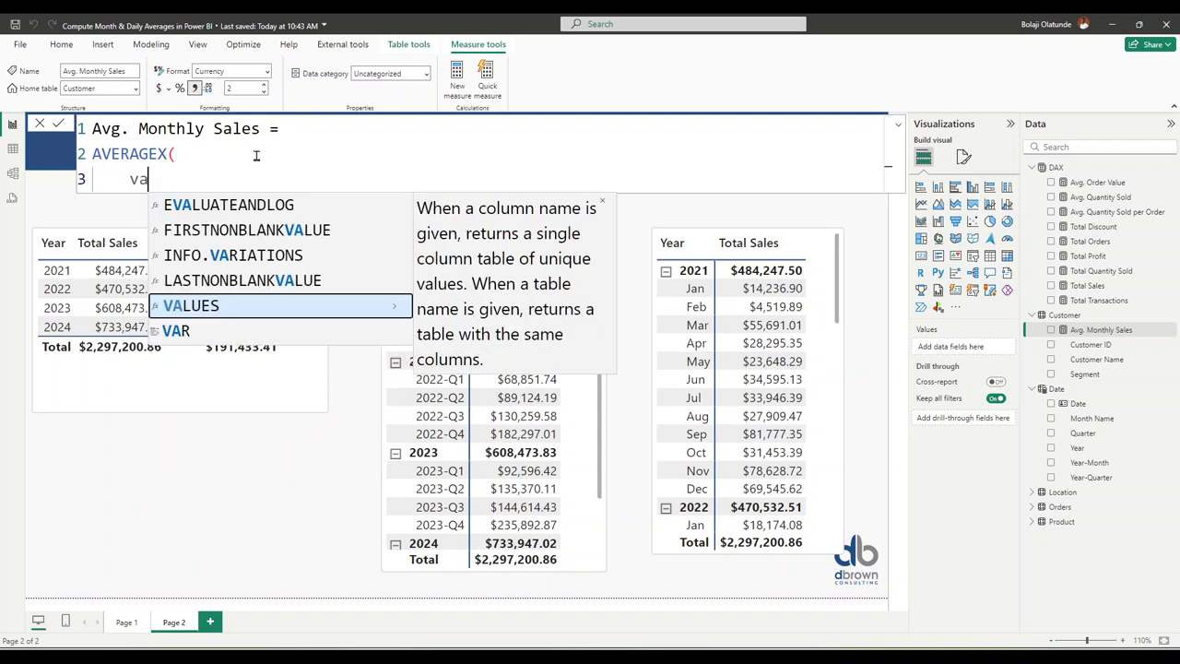
pyautogui.press('Tab')
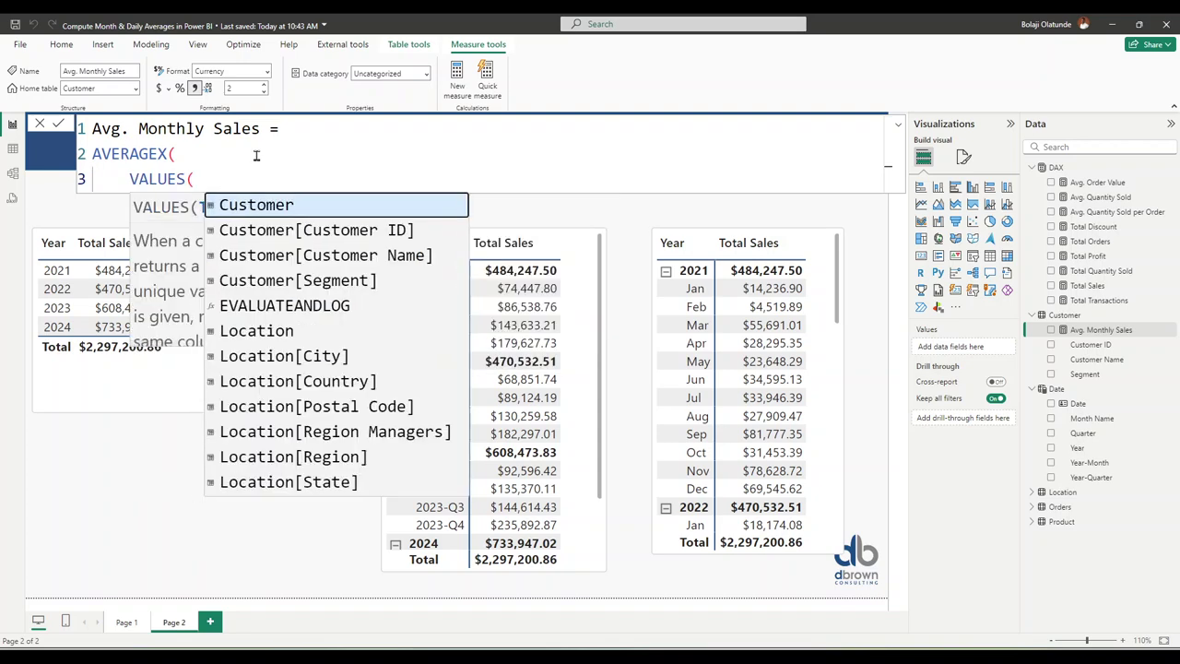
pyautogui.write('month')
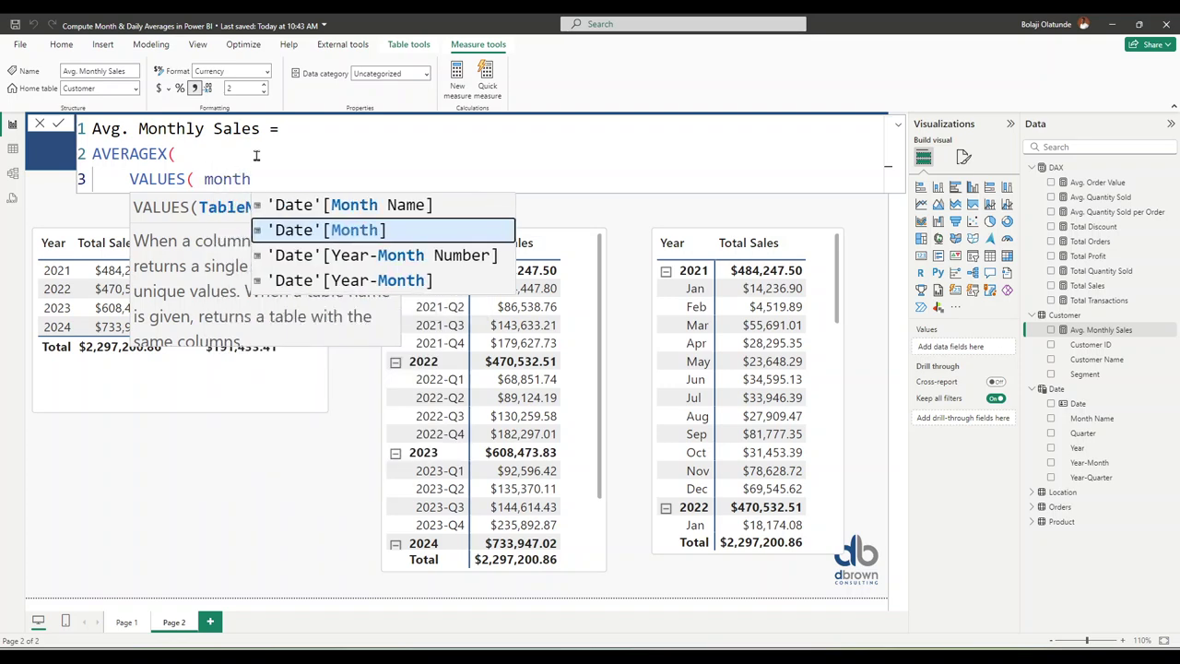
pyautogui.press('Tab')
pyautogui.write(')')
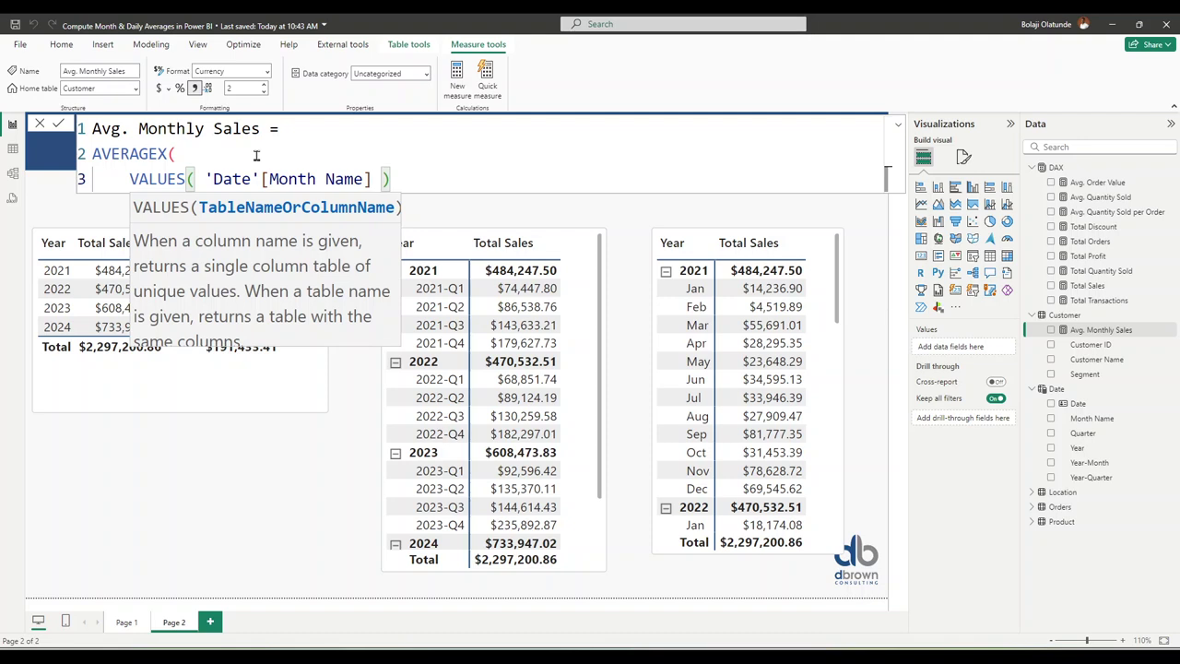
pyautogui.press('Right')
pyautogui.write(',')
pyautogui.hotkey('shift', 'Return')
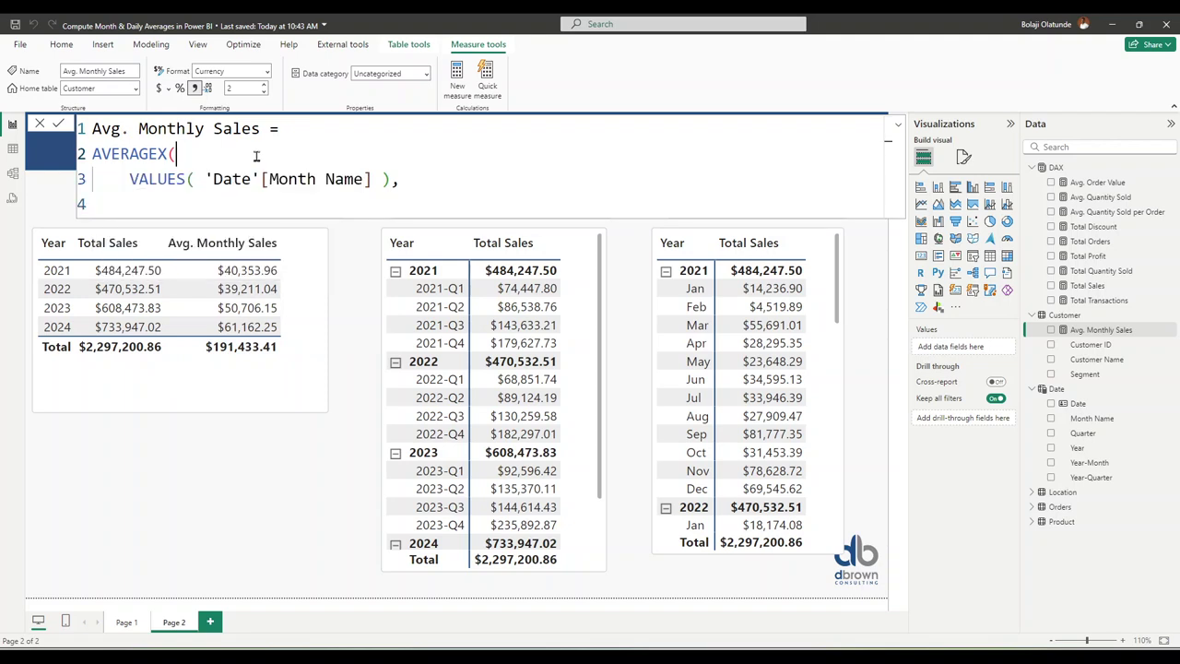
# Enter the [Total Sales] measure as AVERAGEX's expression argument below the VALUES line of the Avg. Monthly Sales formula
pyautogui.moveTo(430, 187); pyautogui.dragTo(129, 183)
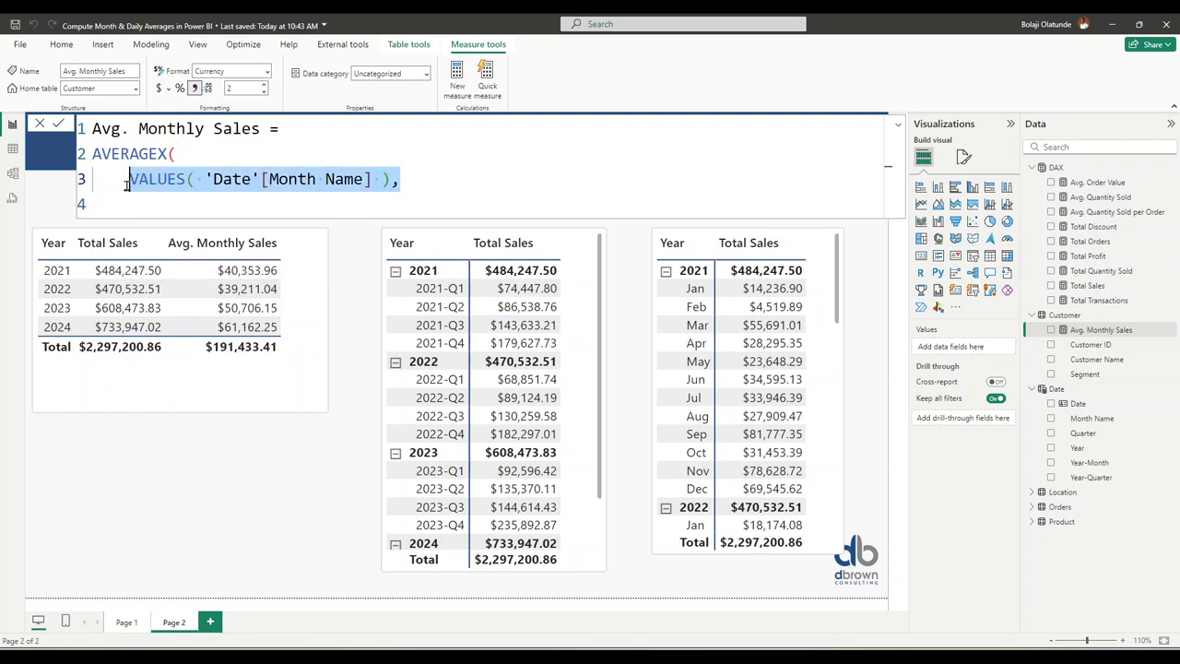
pyautogui.click(244, 193)
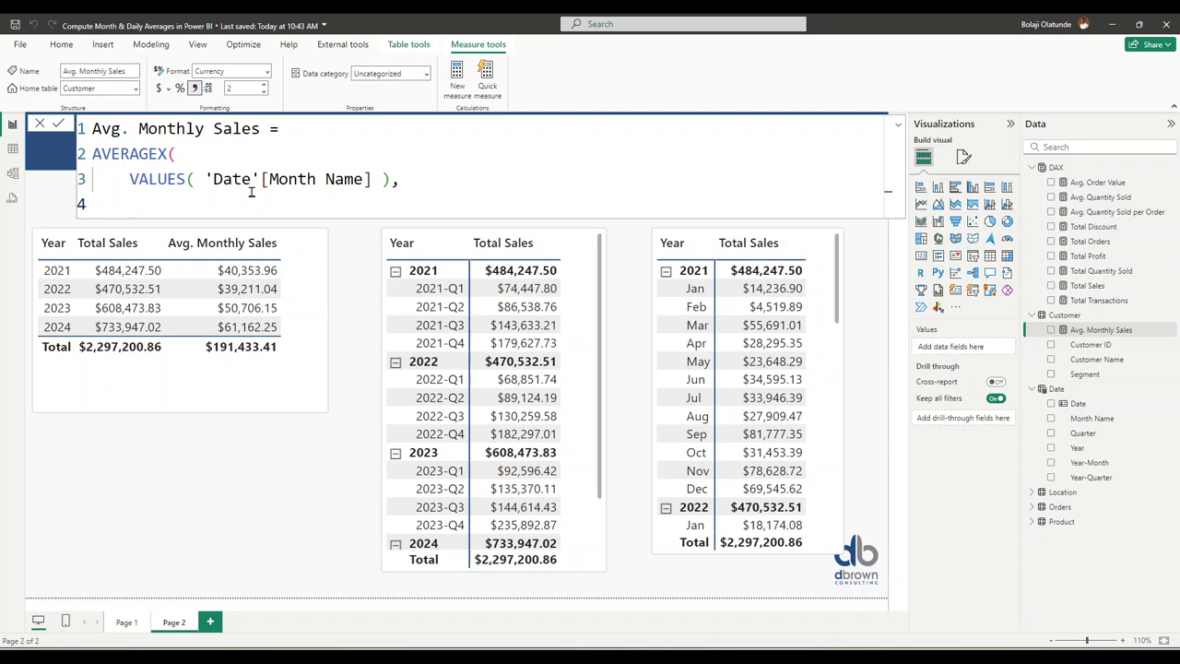
pyautogui.write('[ti')
pyautogui.press('Down')
pyautogui.press('BackSpace')
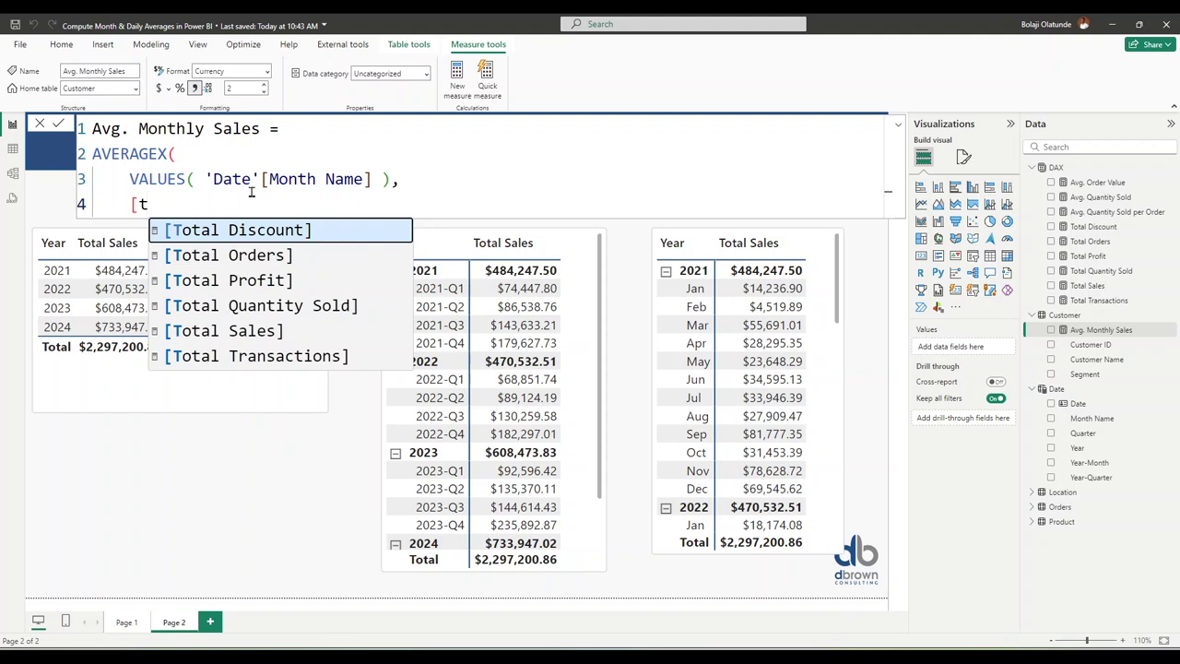
pyautogui.write('ota')
pyautogui.press('Down')
pyautogui.press('Down')
pyautogui.press('Down')
pyautogui.press('Down')
pyautogui.press('Tab')
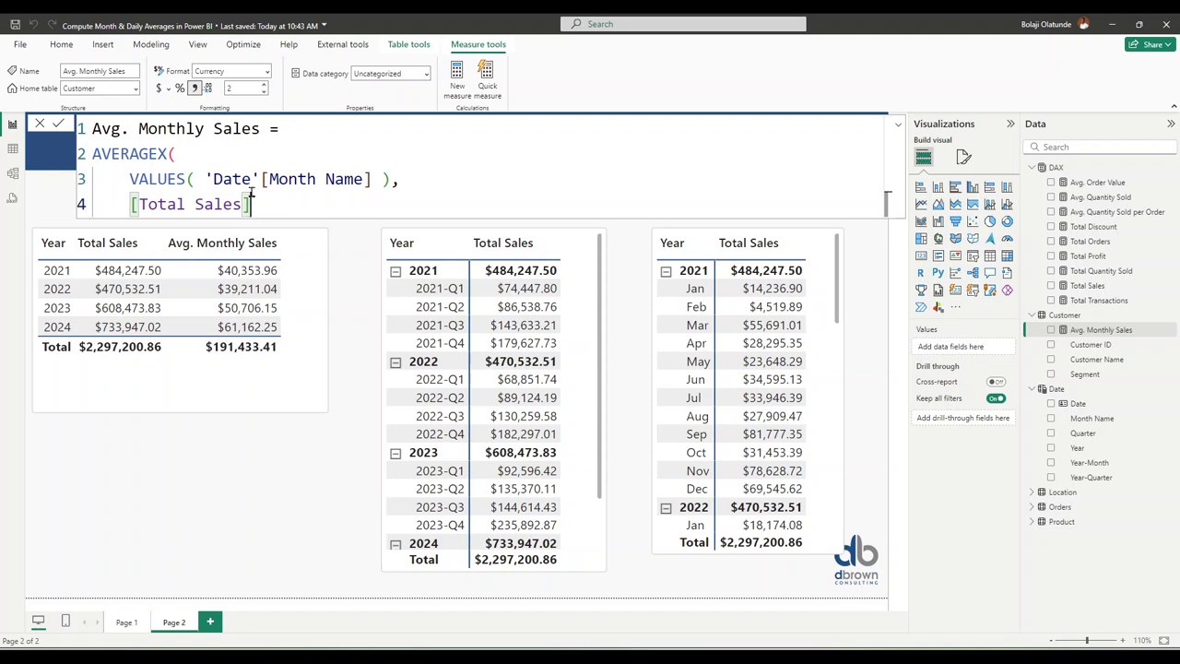
# Close the AVERAGEX function with a parenthesis on its own line and commit the Avg. Monthly Sales measure
pyautogui.hotkey('shift', 'Return')
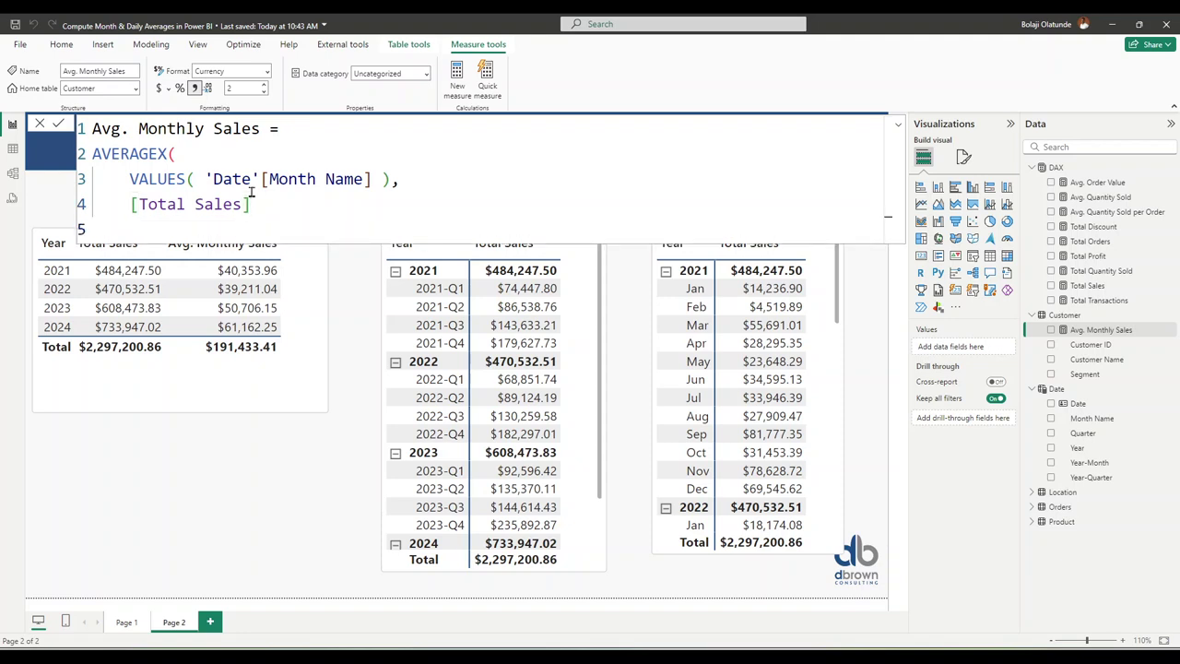
pyautogui.press('BackSpace')
pyautogui.write(')')
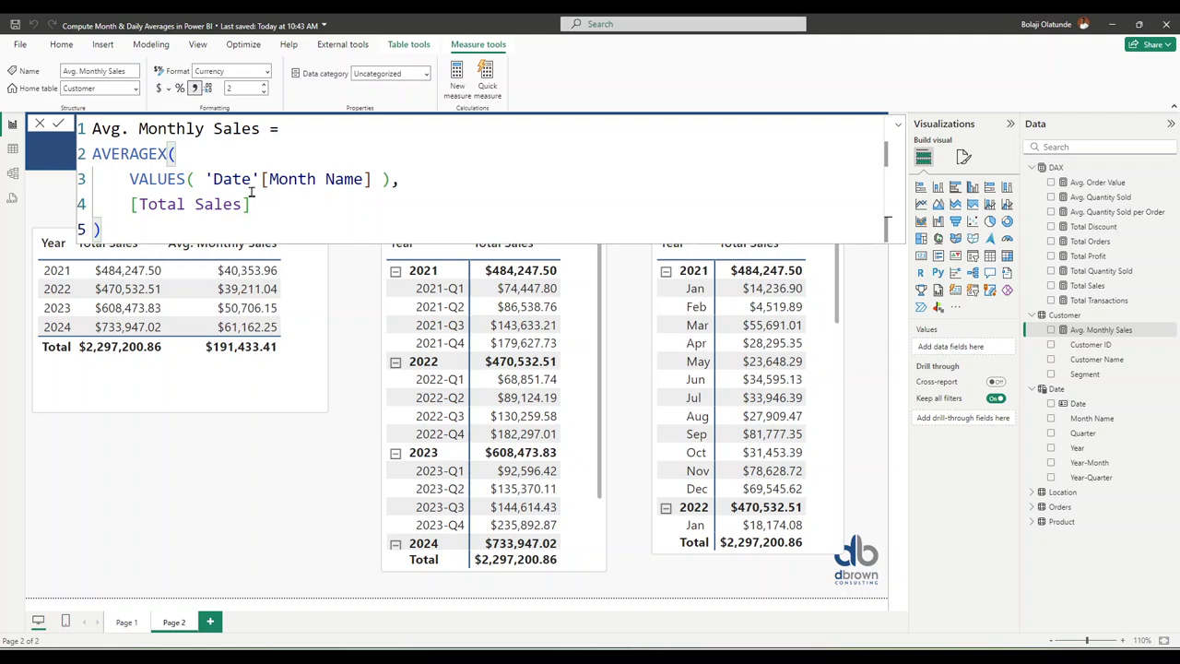
pyautogui.press('Return')
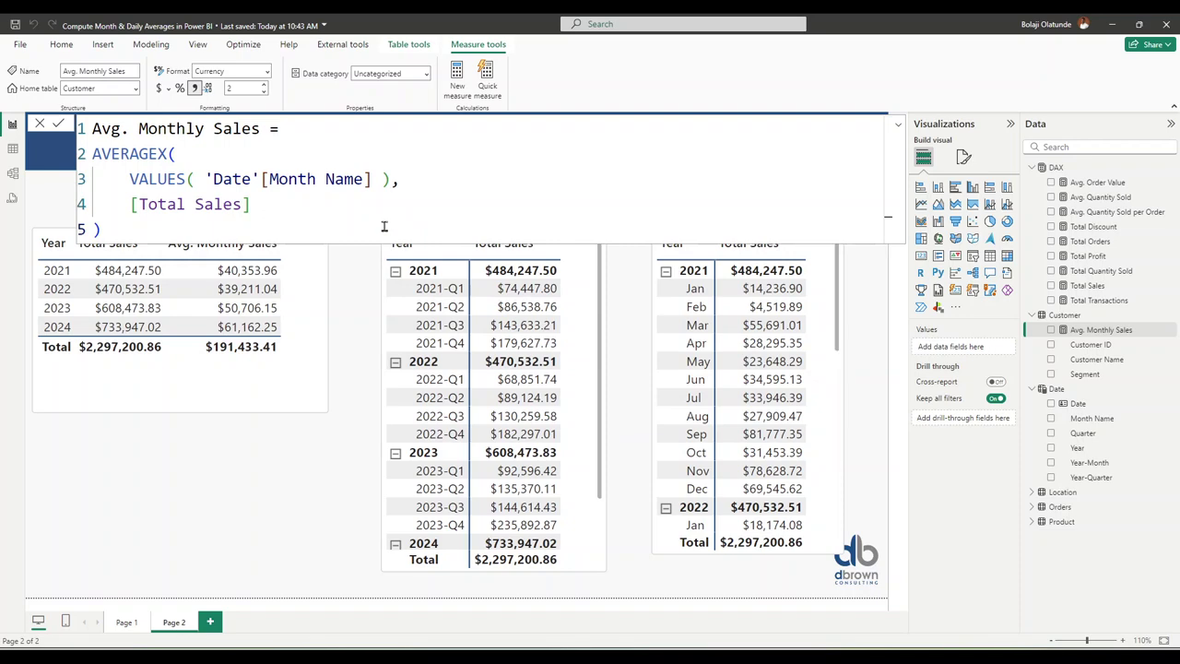
# Compare the Avg. Monthly Sales formula's VALUES and [Total Sales] arguments with the months through 2024 in the monthly sales matrix
pyautogui.click(899, 126)
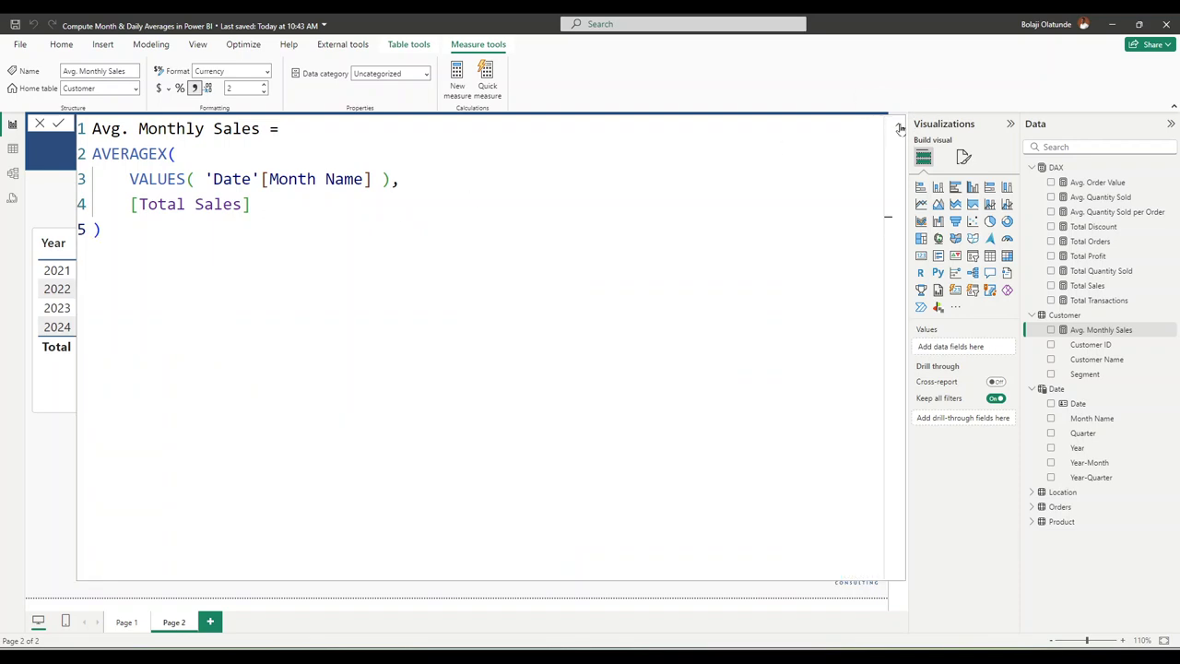
pyautogui.click(899, 127)
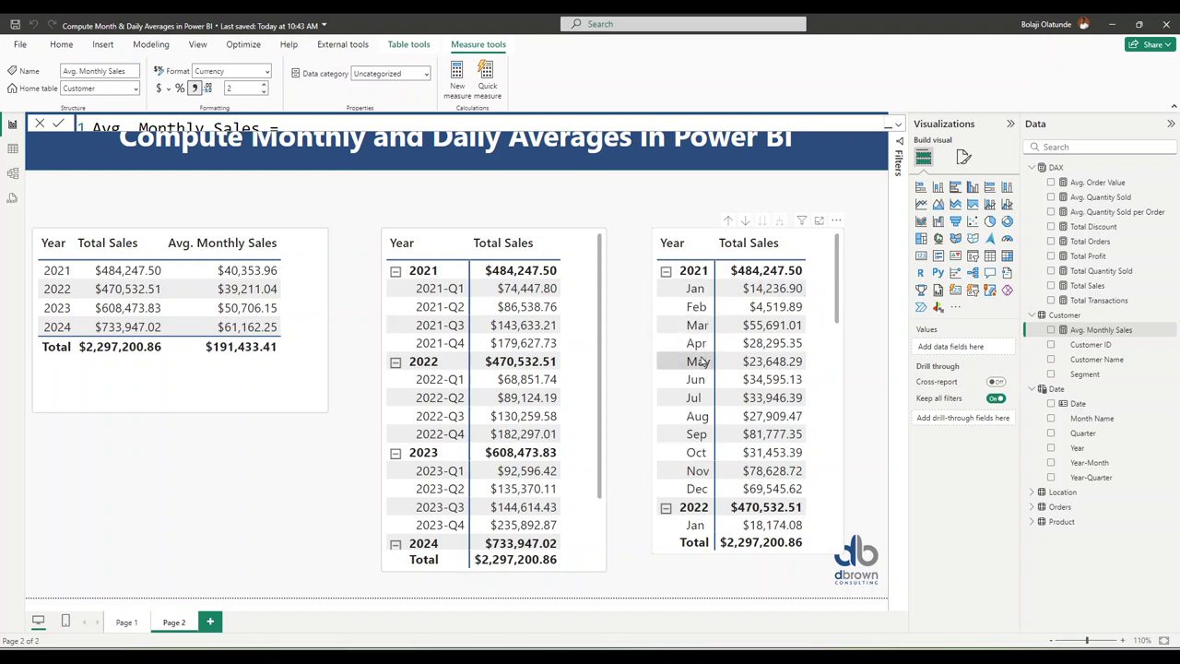
pyautogui.scroll(-4, 701, 362)
pyautogui.scroll(-10, 701, 360)
pyautogui.scroll(-6, 701, 361)
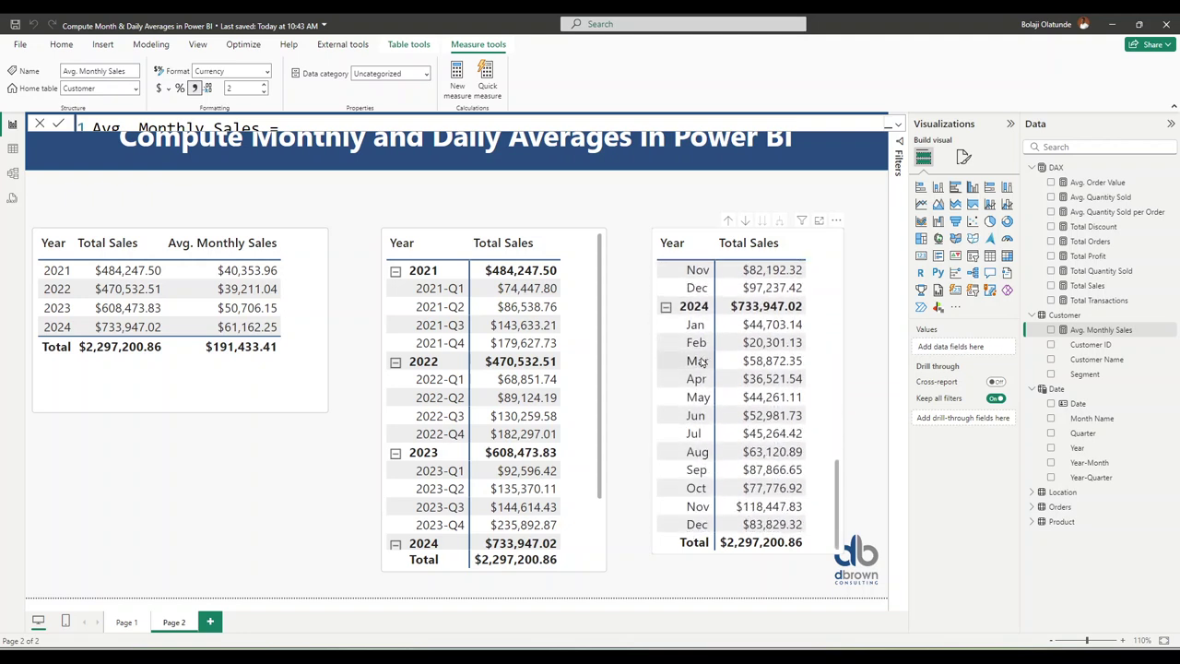
pyautogui.click(898, 123)
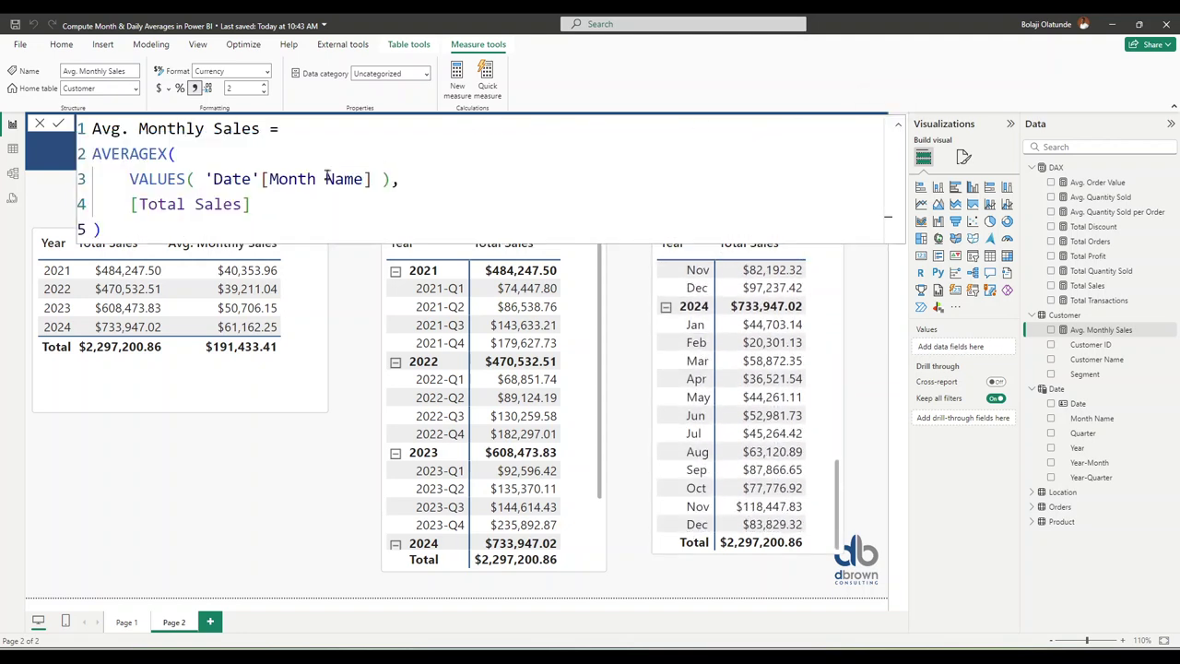
pyautogui.moveTo(125, 178); pyautogui.dragTo(411, 178)
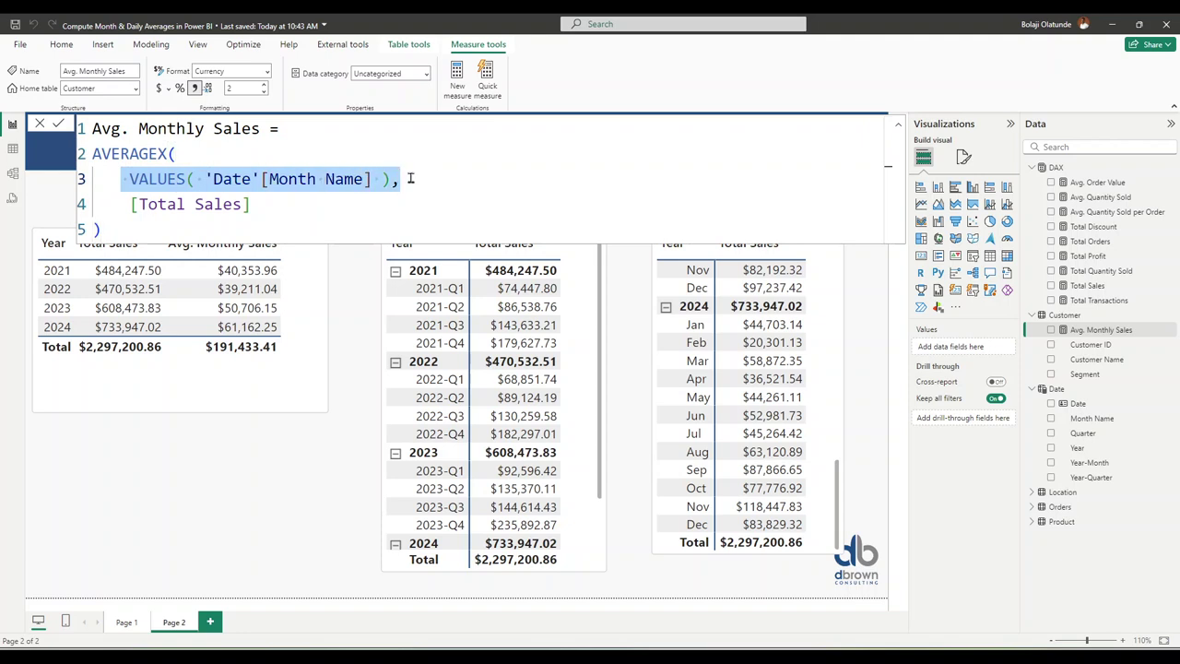
pyautogui.tripleClick(309, 204)
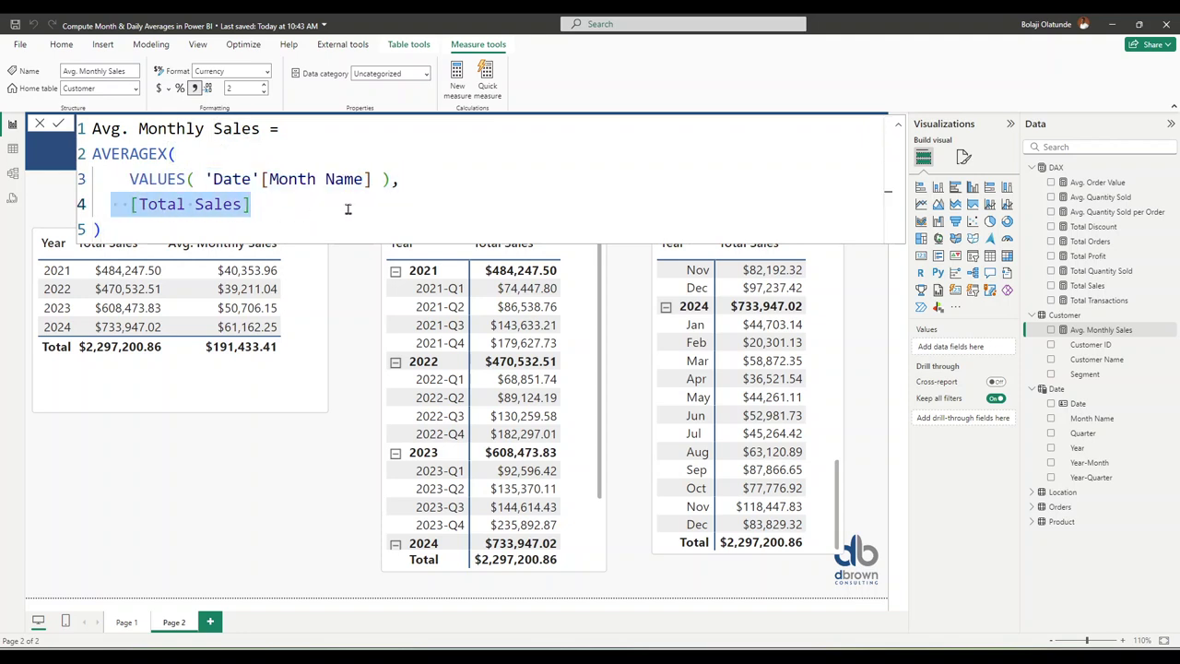
pyautogui.click(268, 208)
pyautogui.click(122, 227)
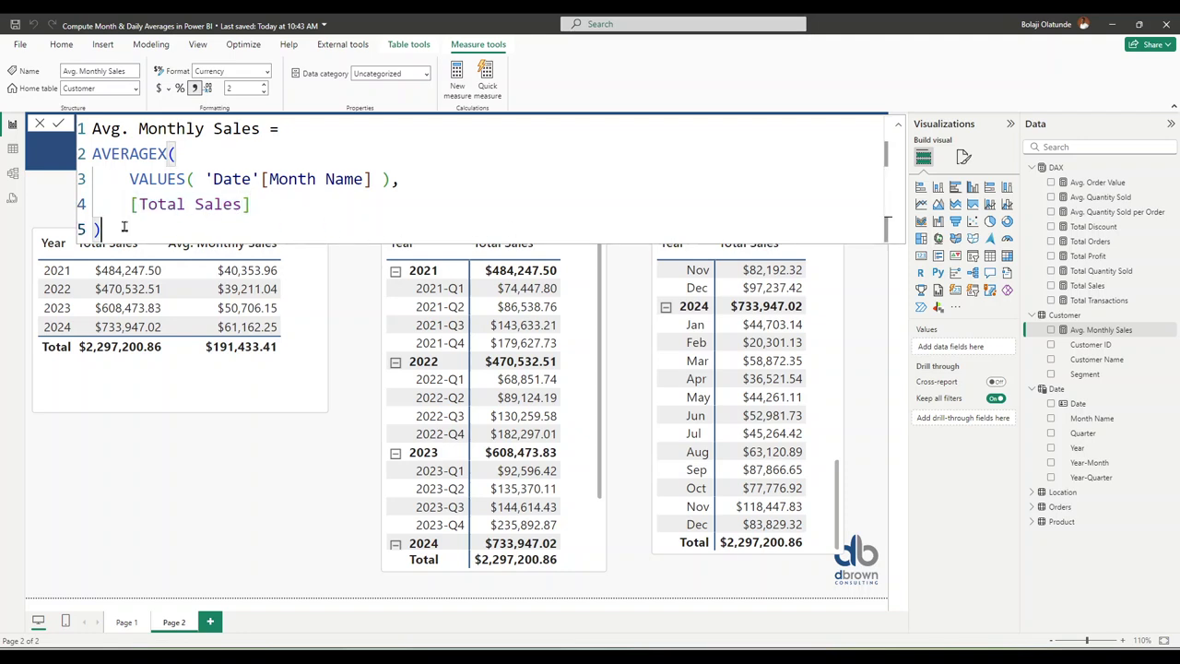
# Copy the entire Avg. Monthly Sales formula into a new measure in the Customer table
pyautogui.moveTo(123, 226); pyautogui.dragTo(83, 129)
pyautogui.hotkey('ctrl', 'c')
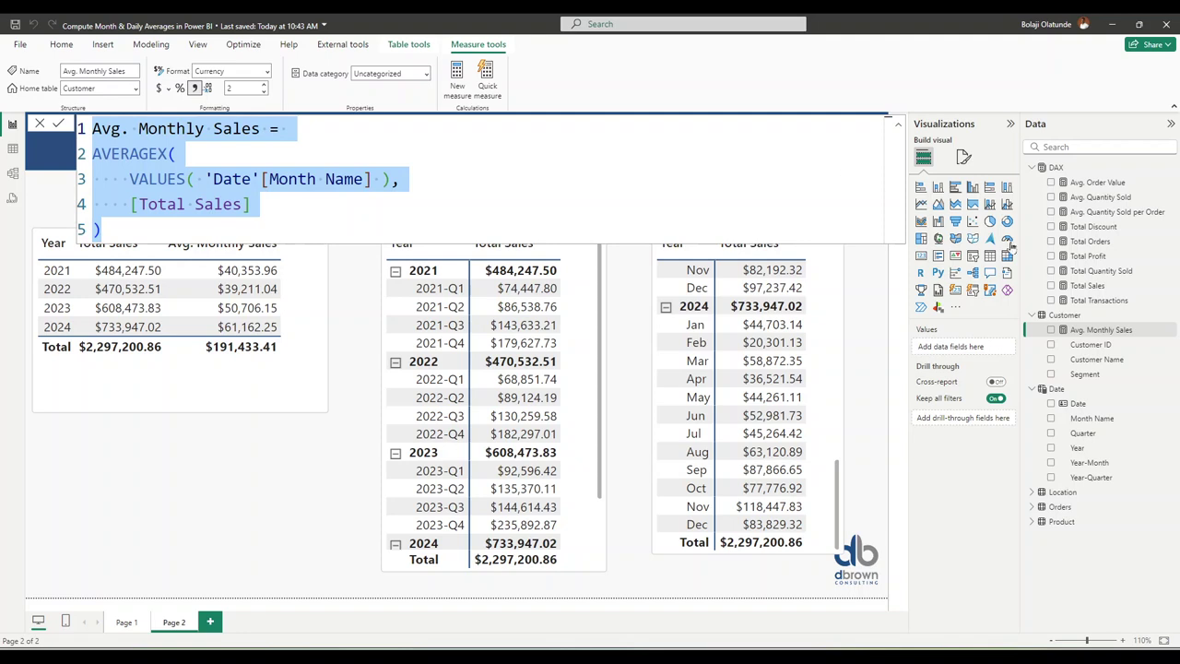
pyautogui.press('Escape')
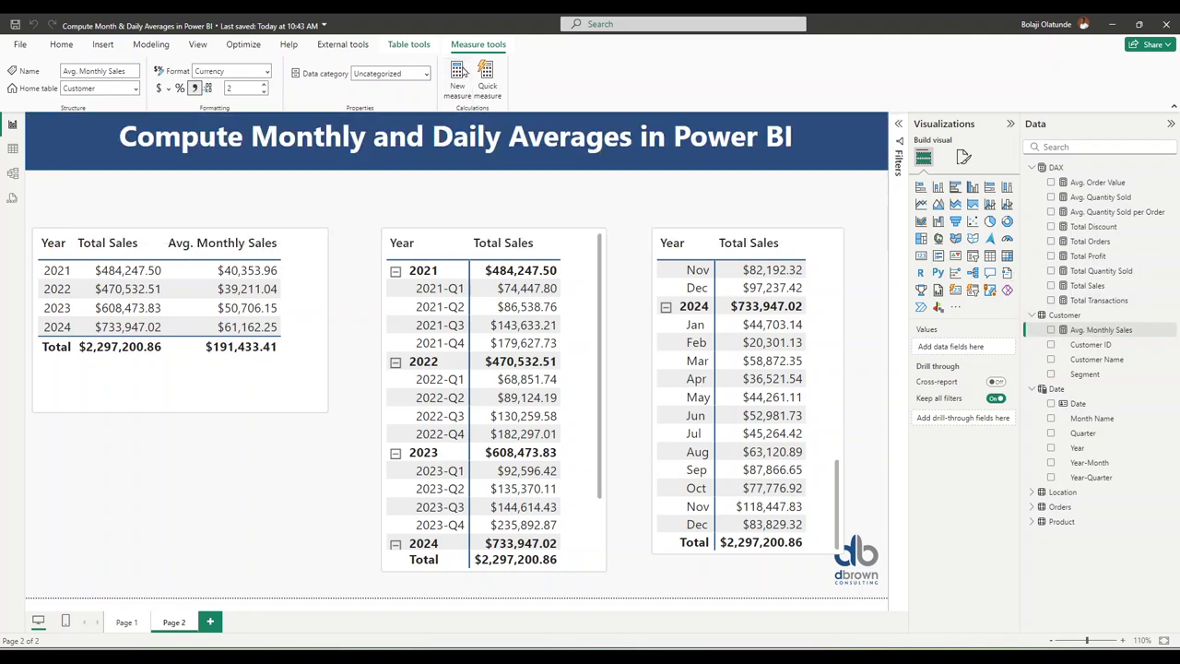
pyautogui.click(464, 71)
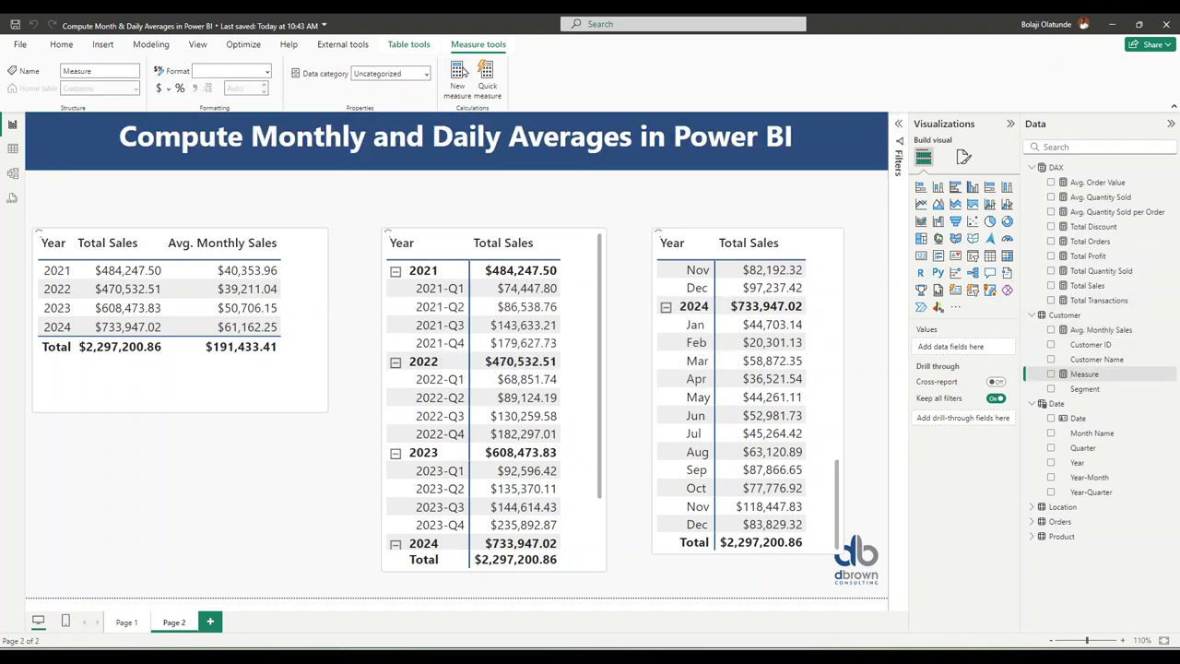
pyautogui.hotkey('ctrl', 'v')
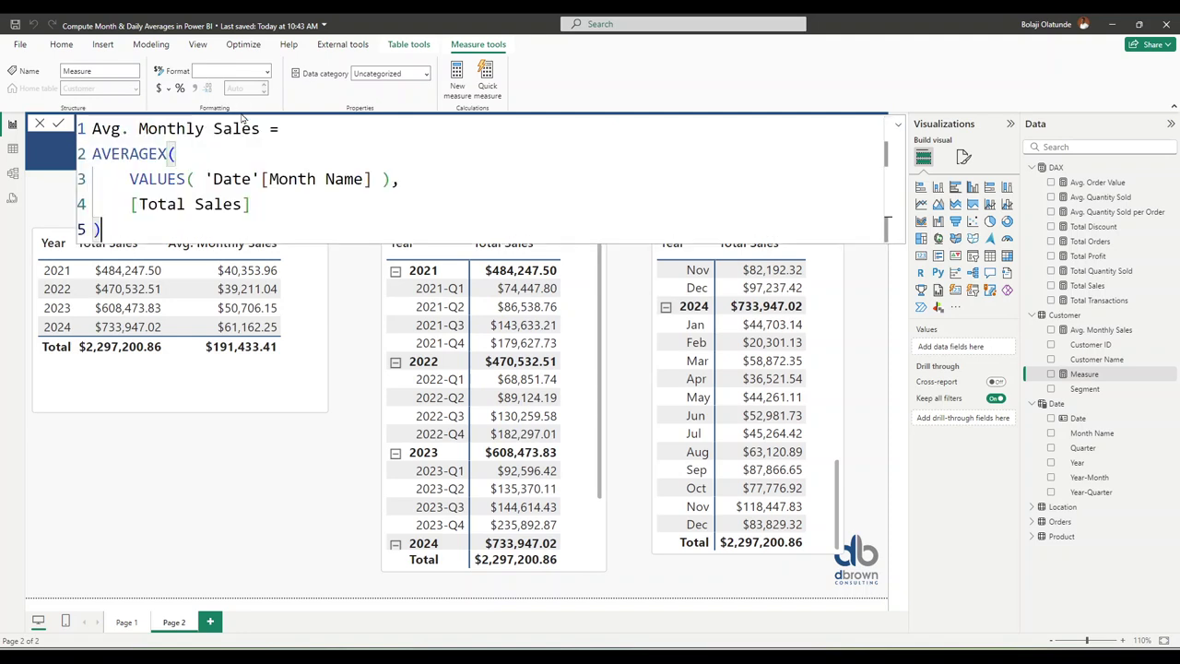
# Change the new measure's name in the formula to Avg. Daily Sales
pyautogui.doubleClick(180, 130)
pyautogui.write('Dai')
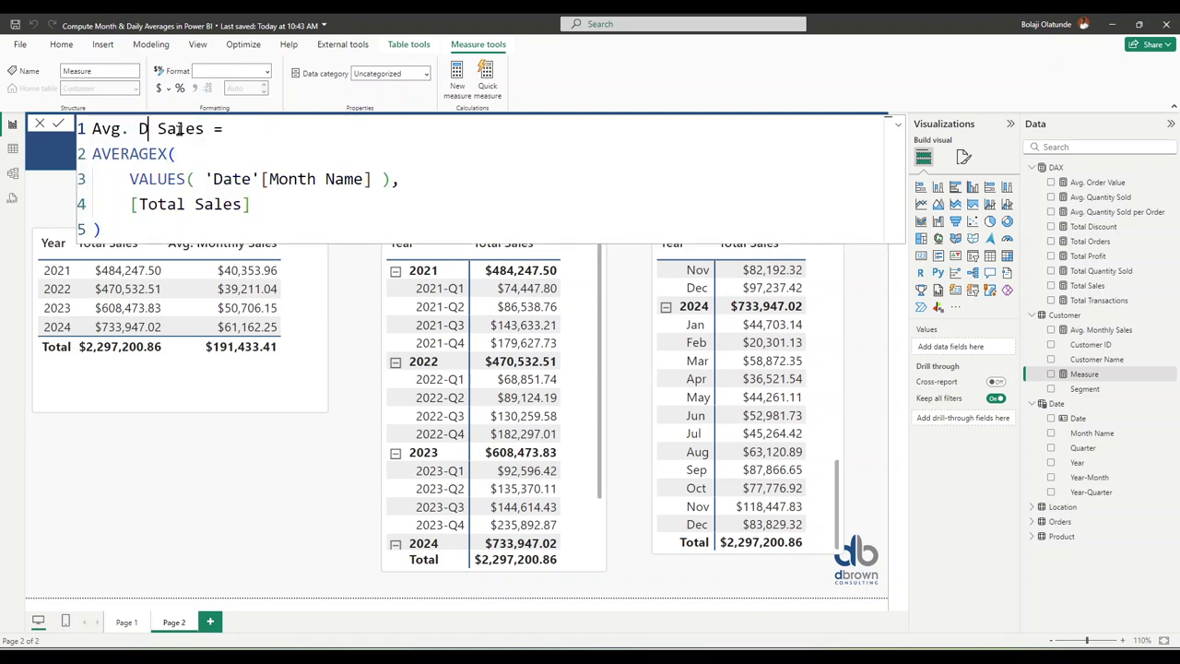
pyautogui.write('ly')
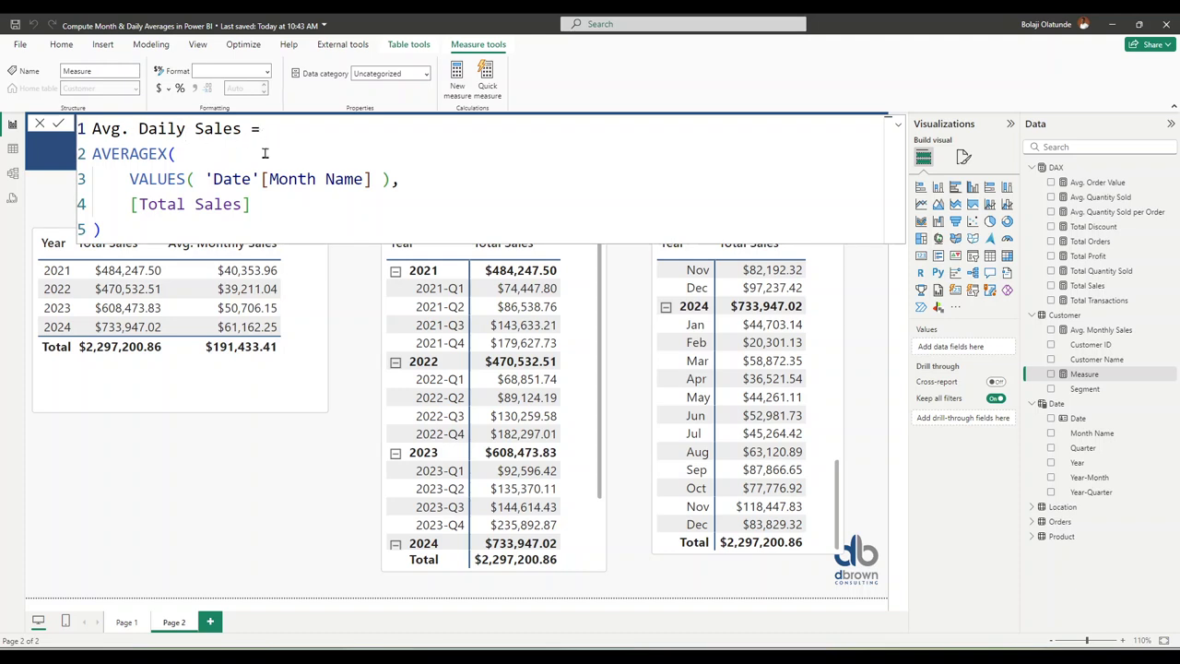
pyautogui.click(212, 129)
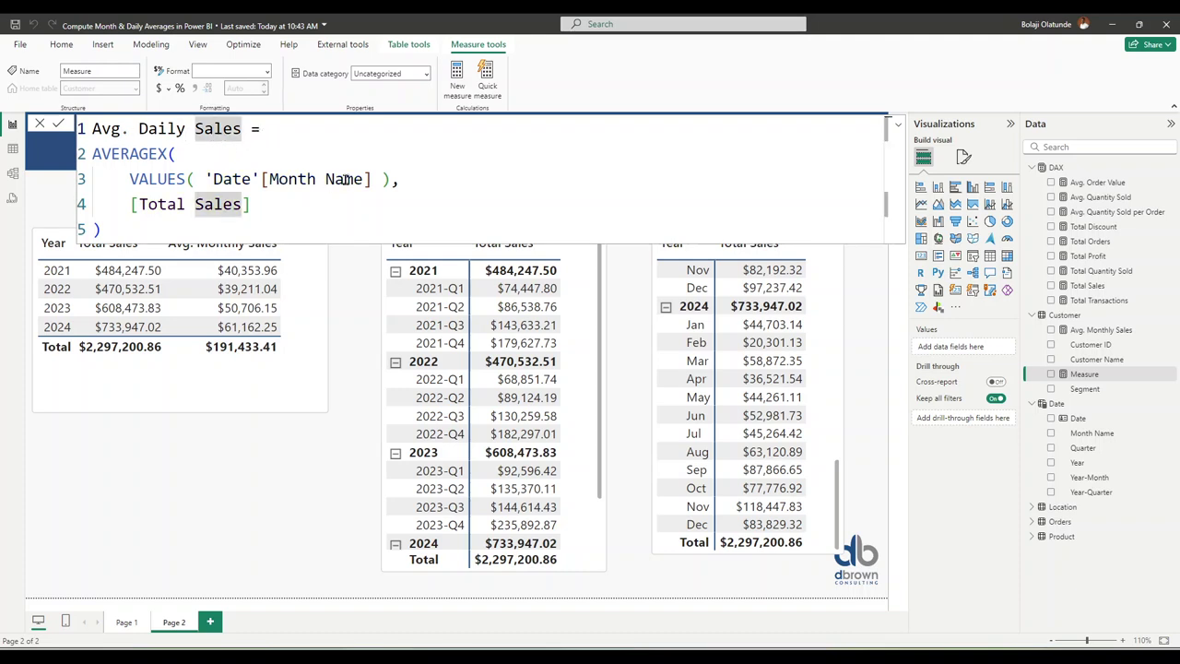
# Replace the Month Name column with 'Date'[Date] inside VALUES and commit the Avg. Daily Sales measure
pyautogui.moveTo(129, 179); pyautogui.dragTo(384, 181)
pyautogui.click(293, 194)
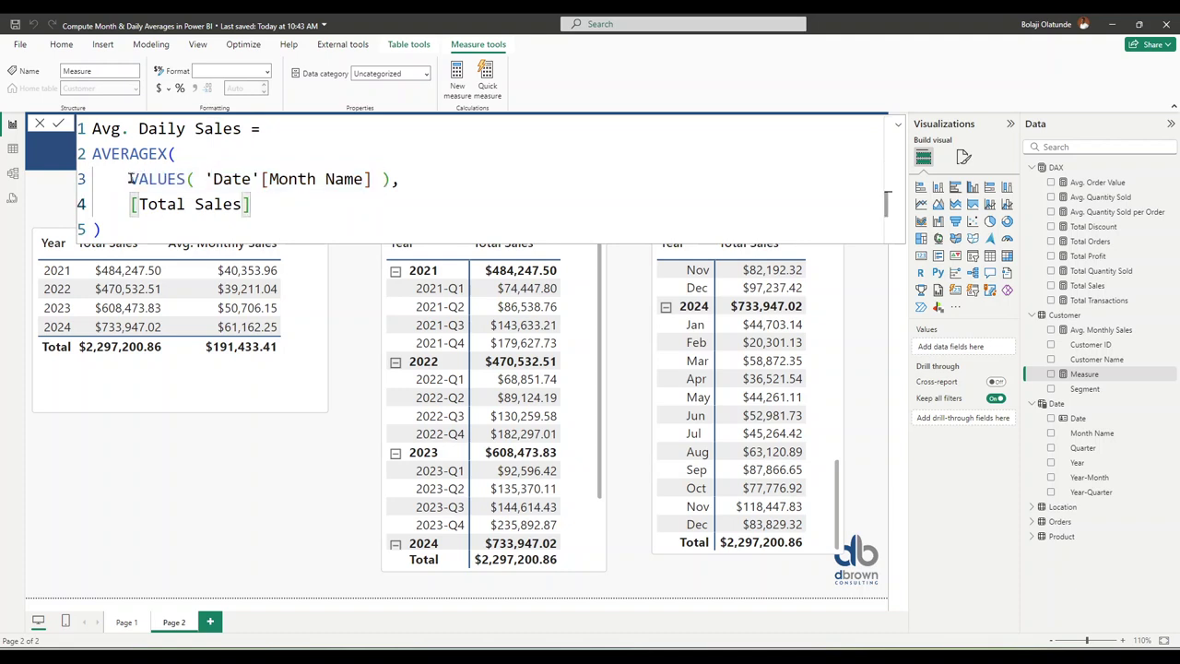
pyautogui.moveTo(130, 179); pyautogui.dragTo(400, 179)
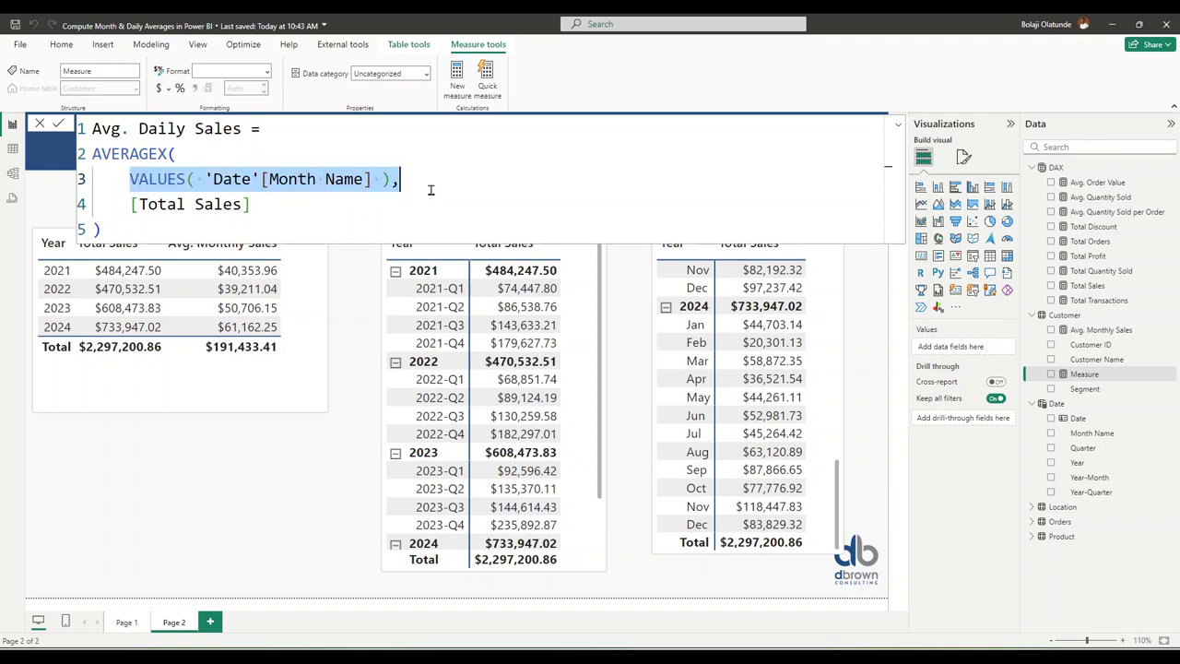
pyautogui.doubleClick(160, 129)
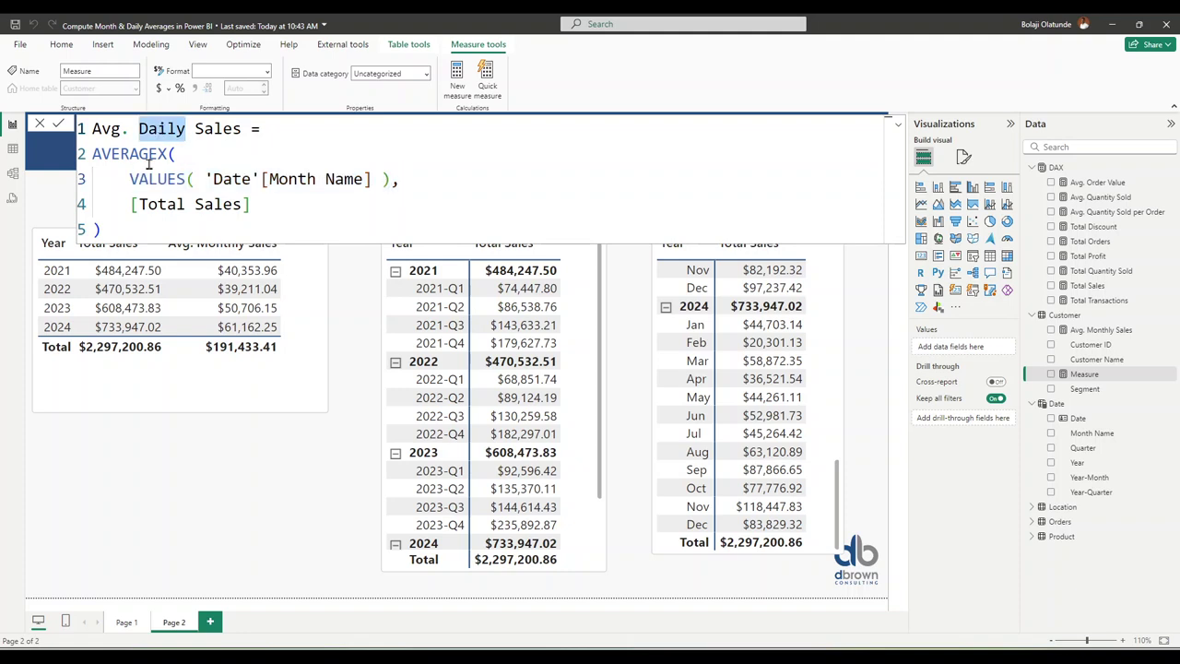
pyautogui.click(122, 179)
pyautogui.moveTo(122, 179); pyautogui.dragTo(400, 177)
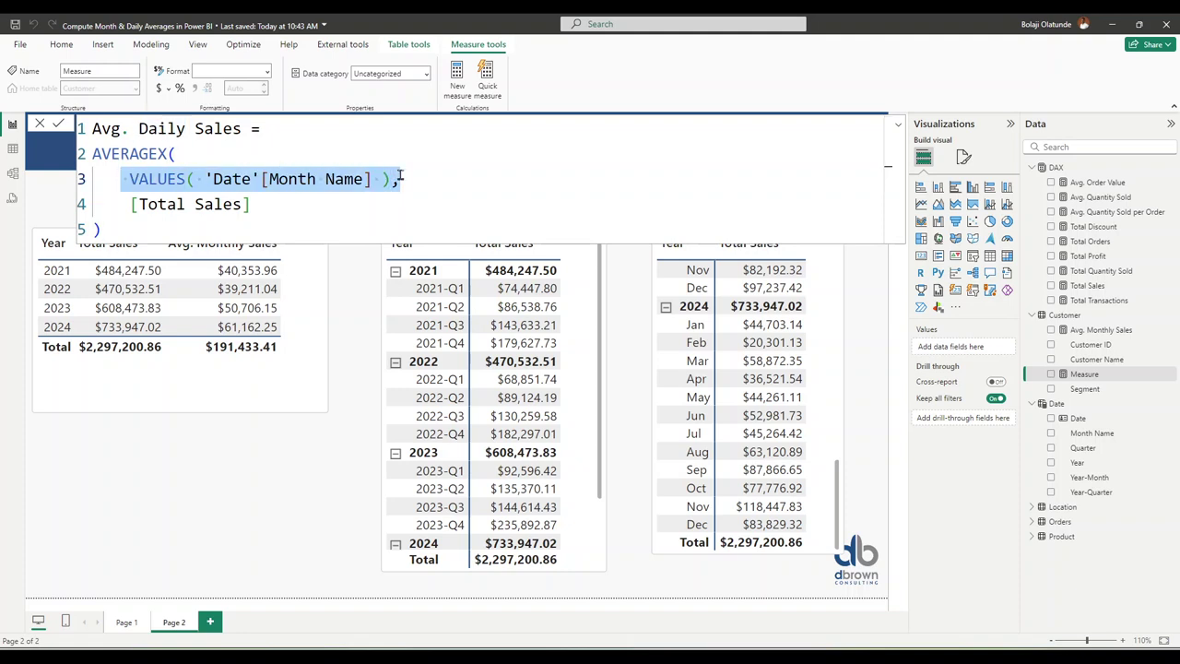
pyautogui.click(266, 180)
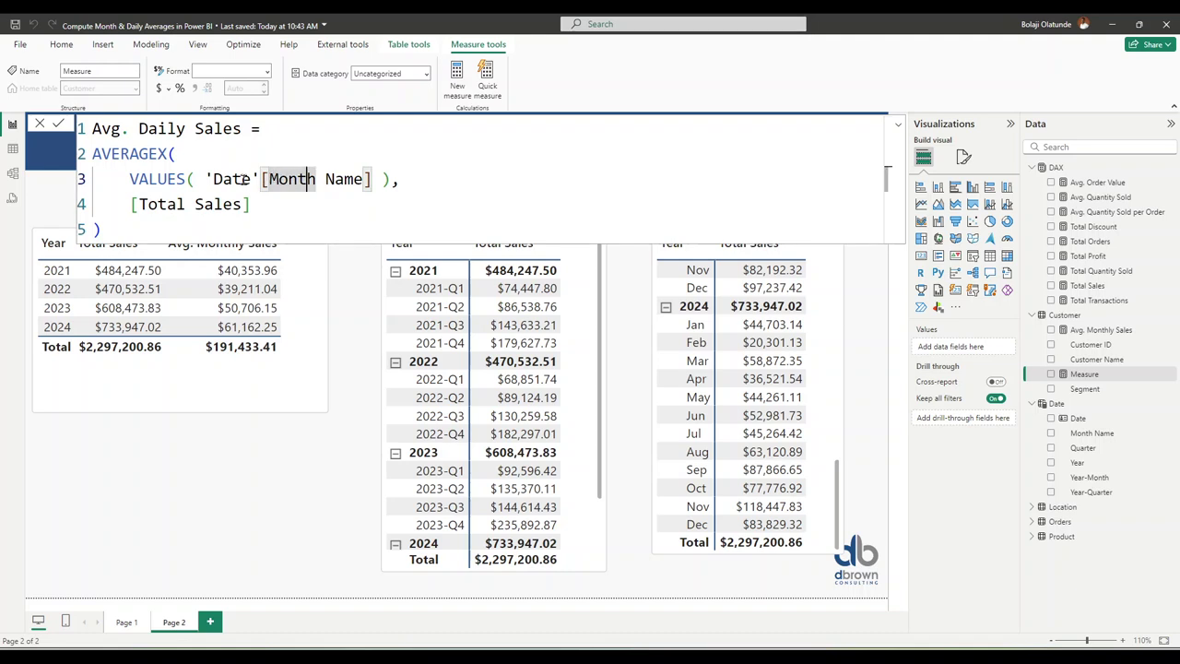
pyautogui.moveTo(205, 179); pyautogui.dragTo(365, 179)
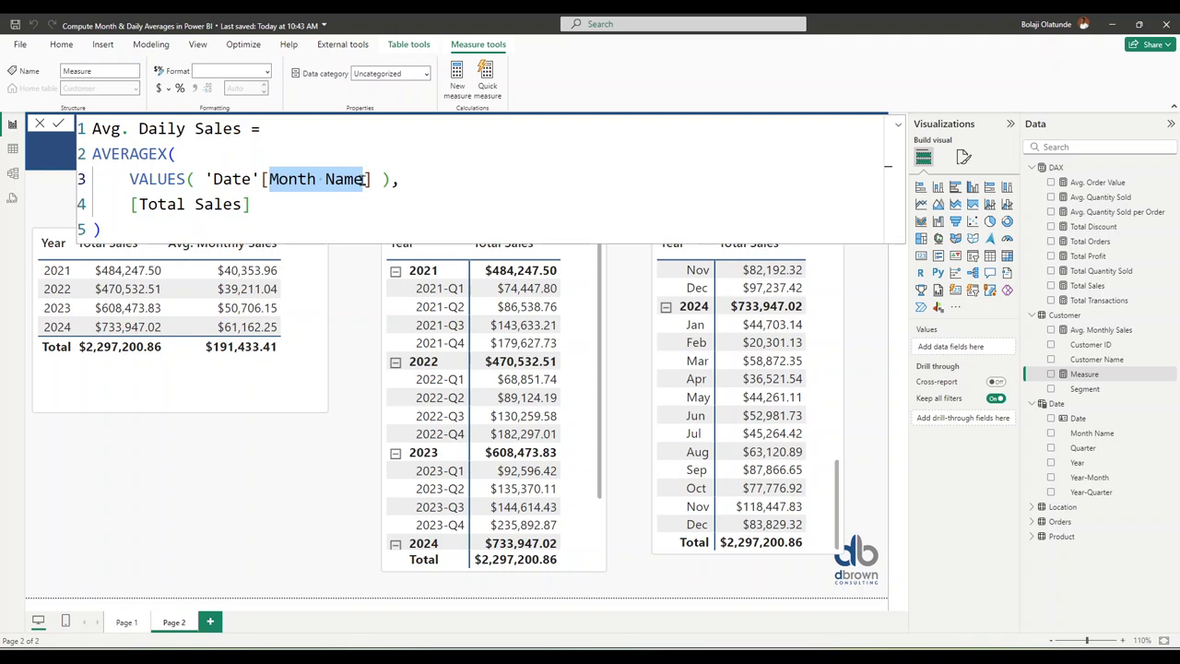
pyautogui.write('date')
pyautogui.press('Tab')
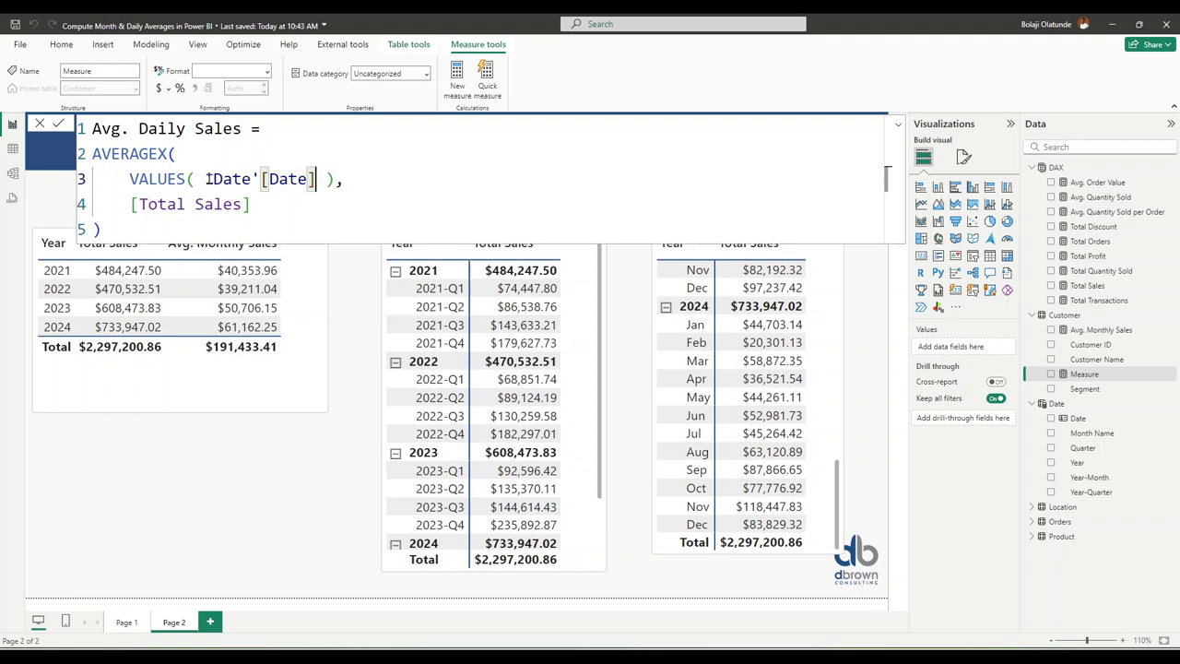
pyautogui.click(117, 229)
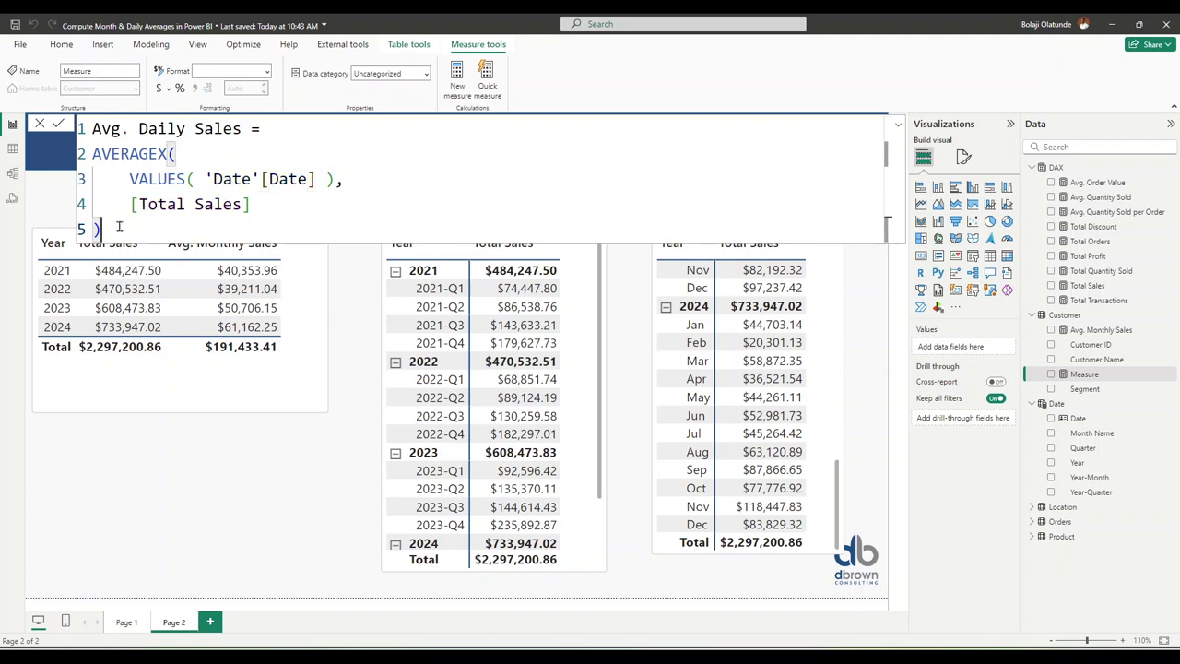
pyautogui.press('Return')
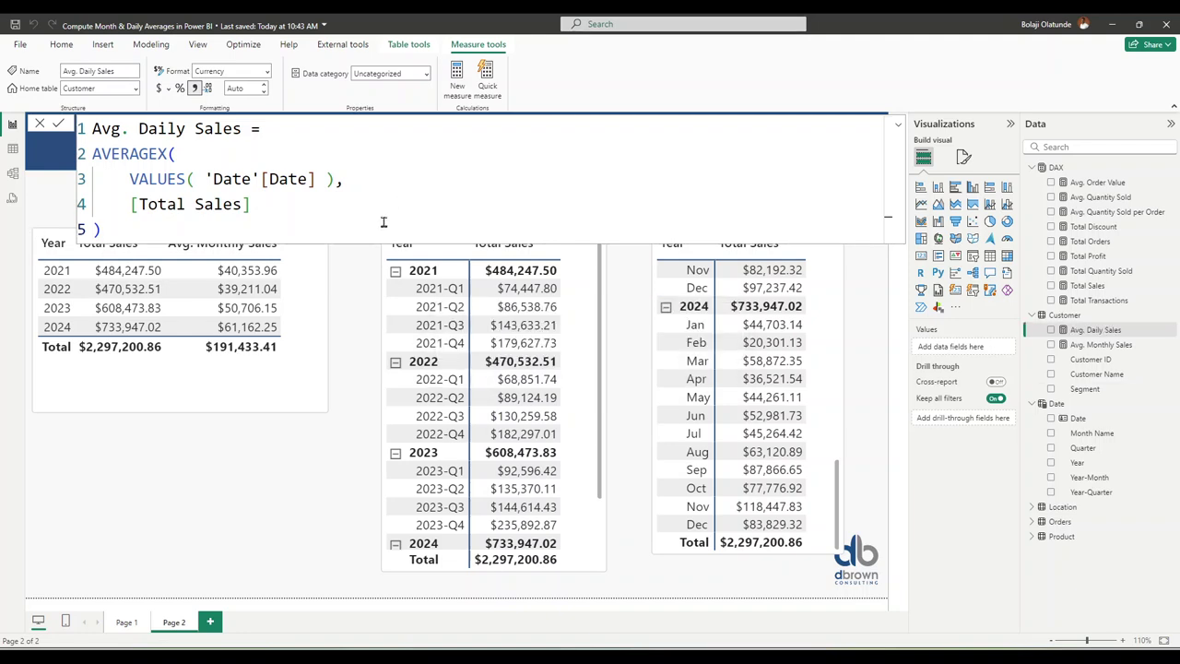
# Format Avg. Daily Sales with 2 decimal places and add it to the yearly sales table
pyautogui.click(225, 88)
pyautogui.write('2')
pyautogui.press('Return')
pyautogui.click(290, 358)
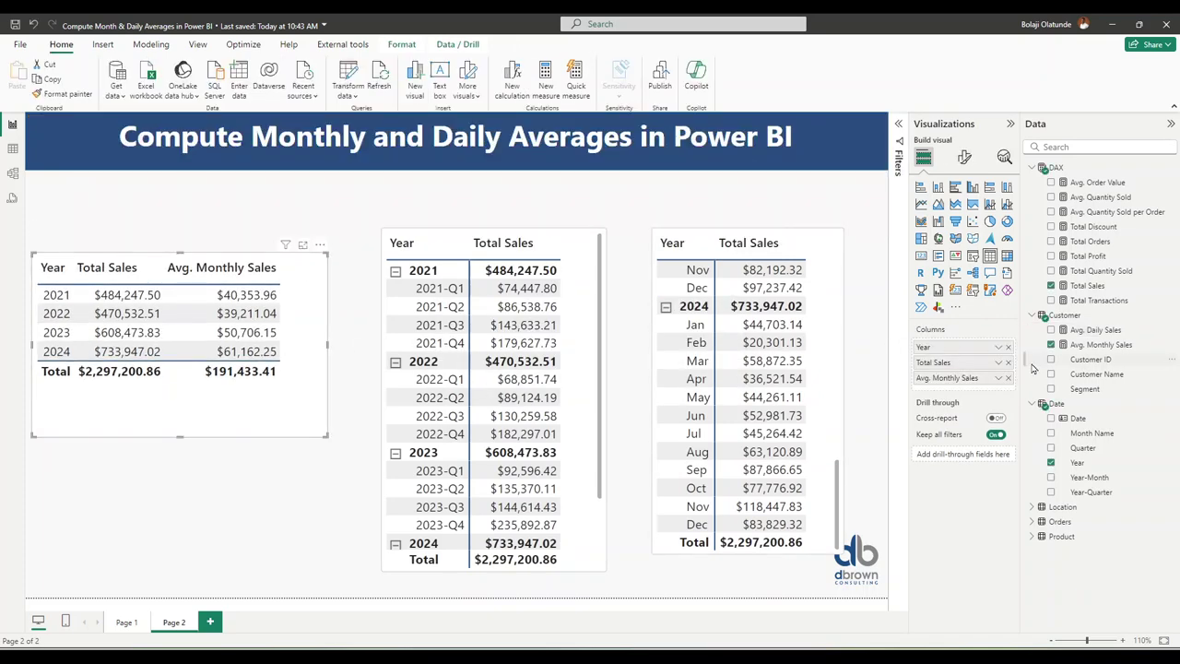
pyautogui.click(1052, 330)
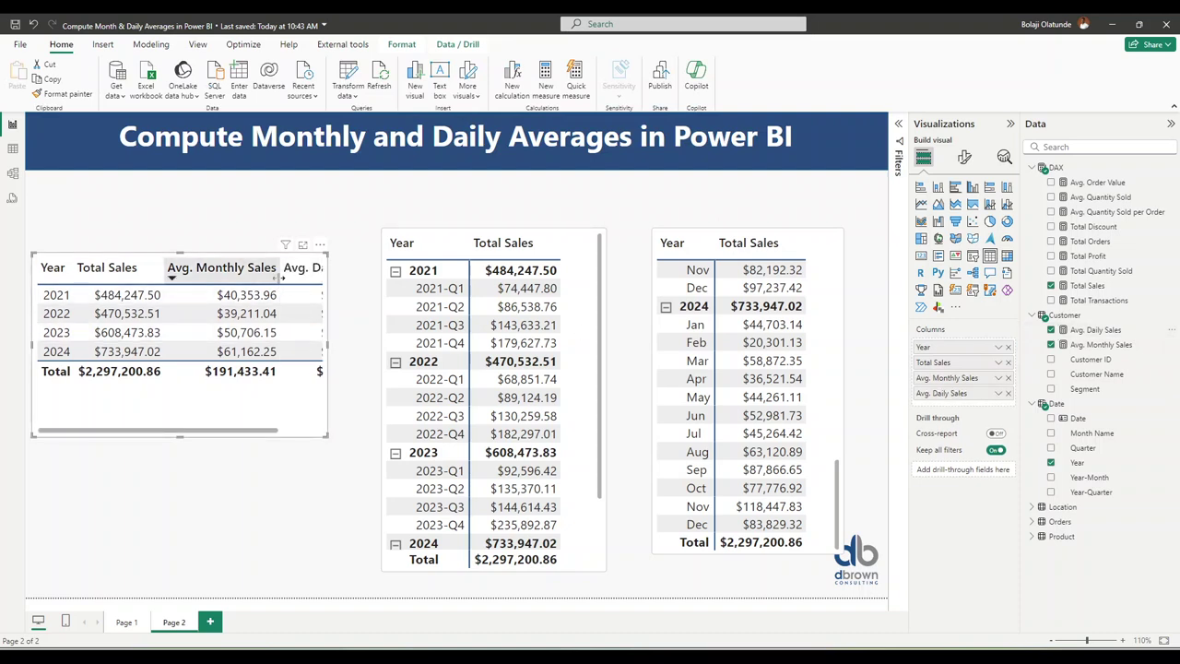
# Widen the yearly sales table and narrow its Avg. Monthly Sales and Avg. Daily Sales columns so their headers wrap
pyautogui.moveTo(279, 273); pyautogui.dragTo(255, 273)
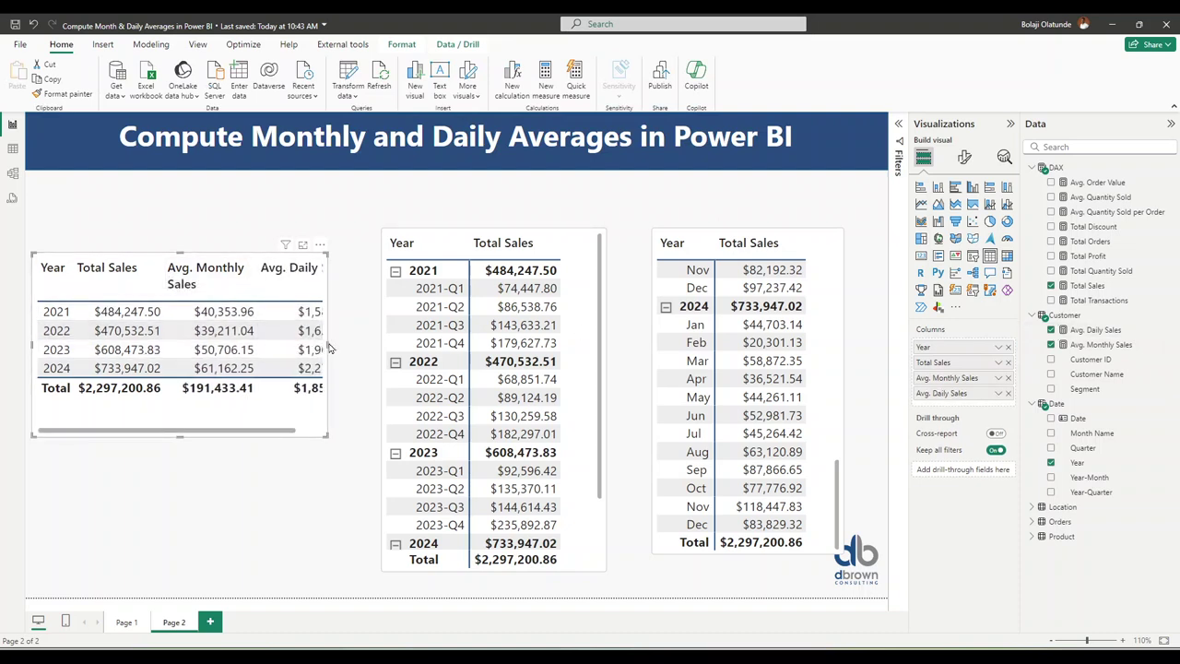
pyautogui.moveTo(326, 346); pyautogui.dragTo(351, 356)
pyautogui.click(348, 295)
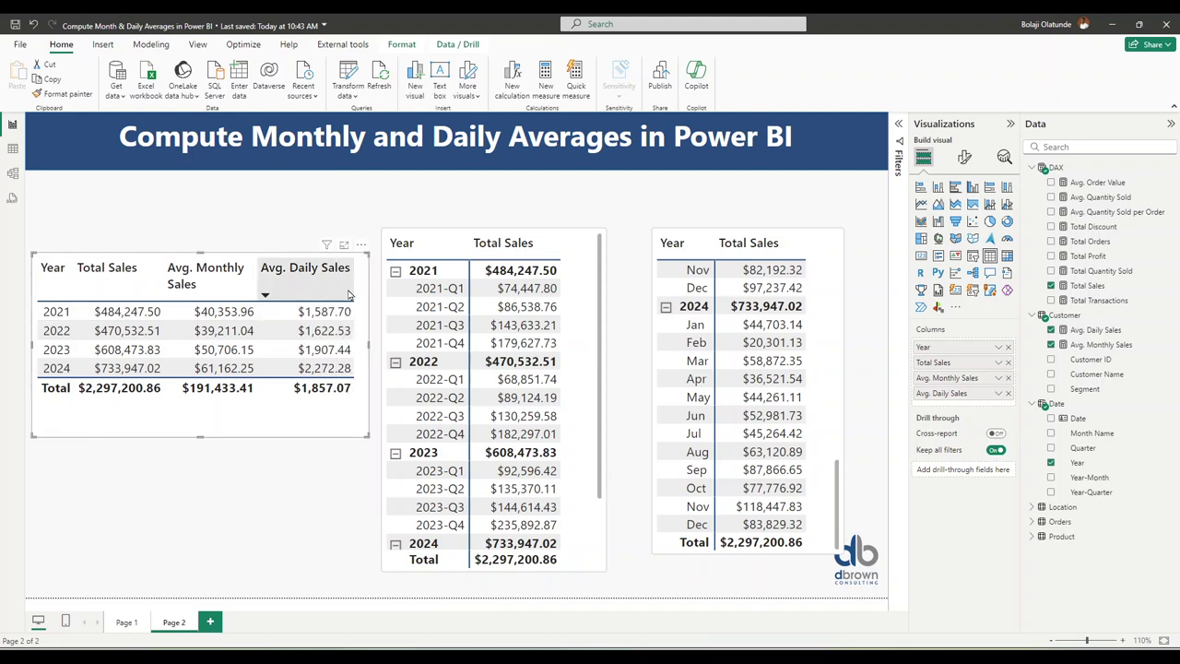
pyautogui.moveTo(354, 294); pyautogui.dragTo(334, 295)
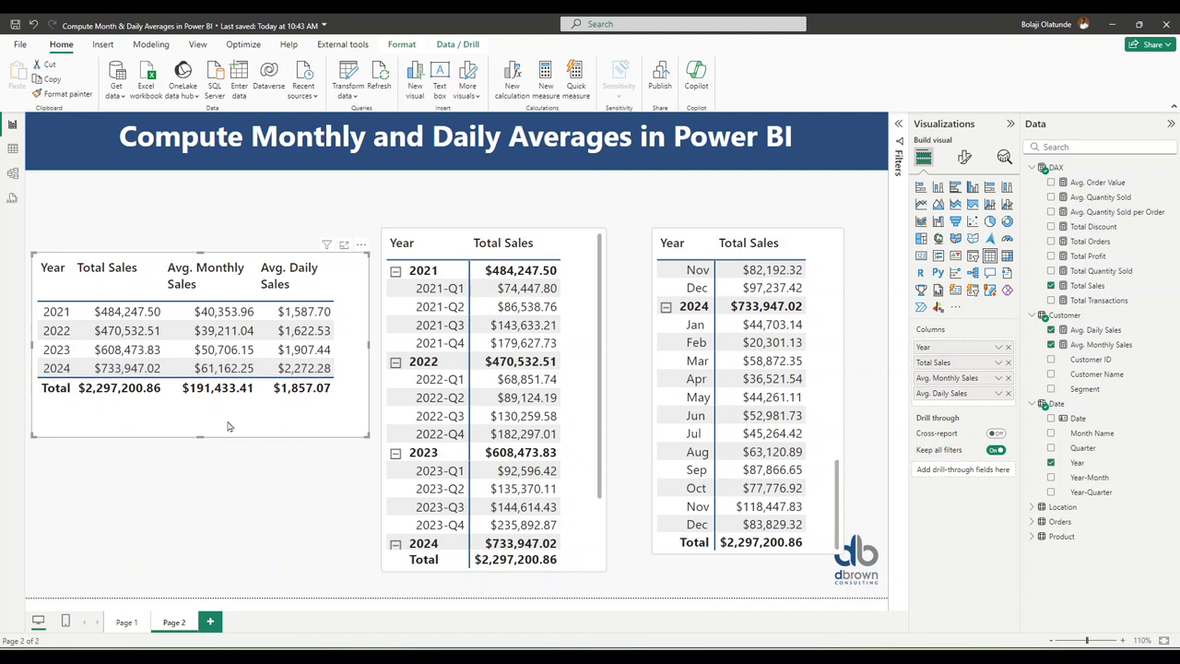
# Widen the quarterly sales matrix and add the Avg. Monthly Sales measure to it
pyautogui.moveTo(229, 426); pyautogui.dragTo(223, 424)
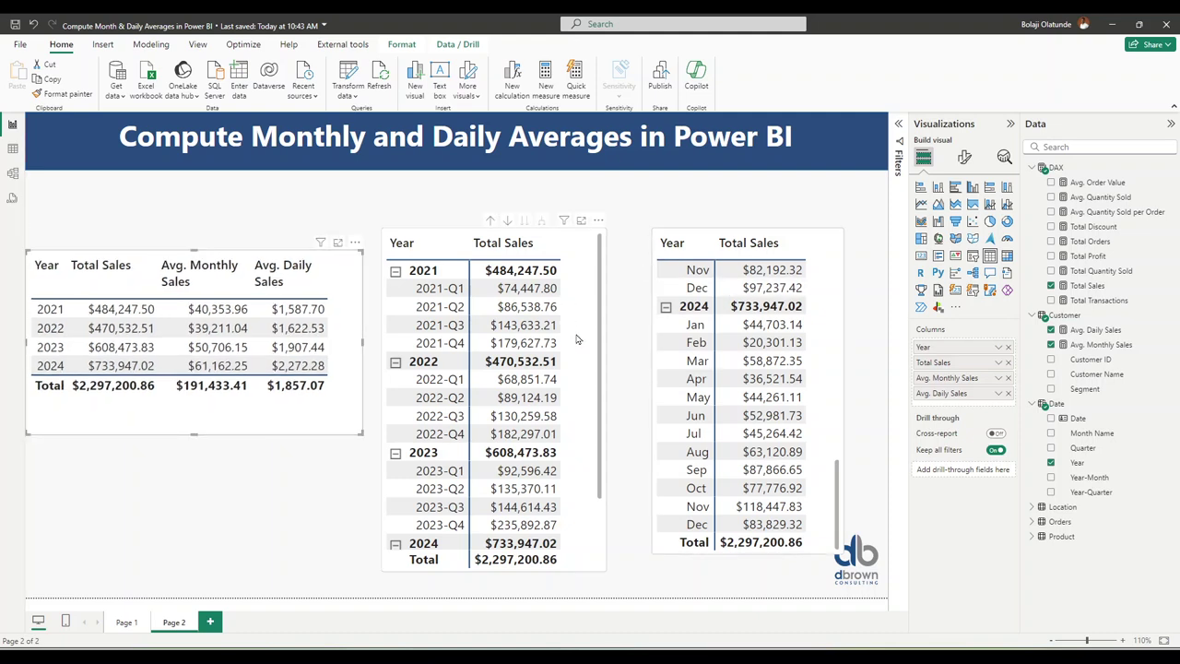
pyautogui.click(576, 340)
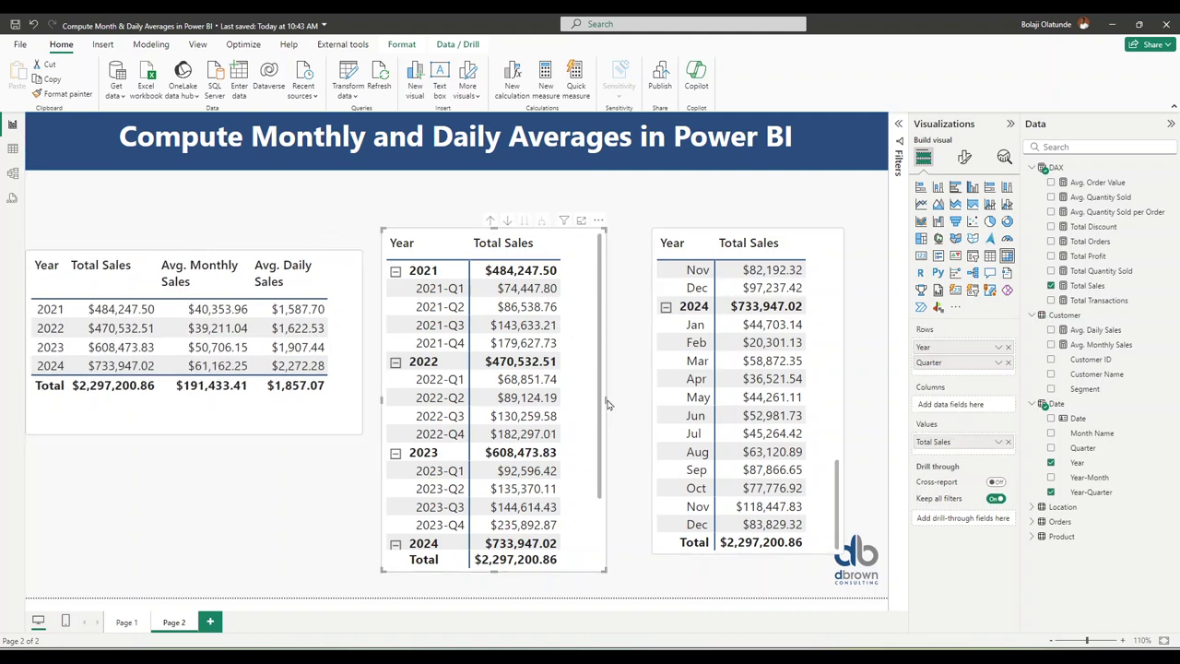
pyautogui.moveTo(606, 399); pyautogui.dragTo(655, 402)
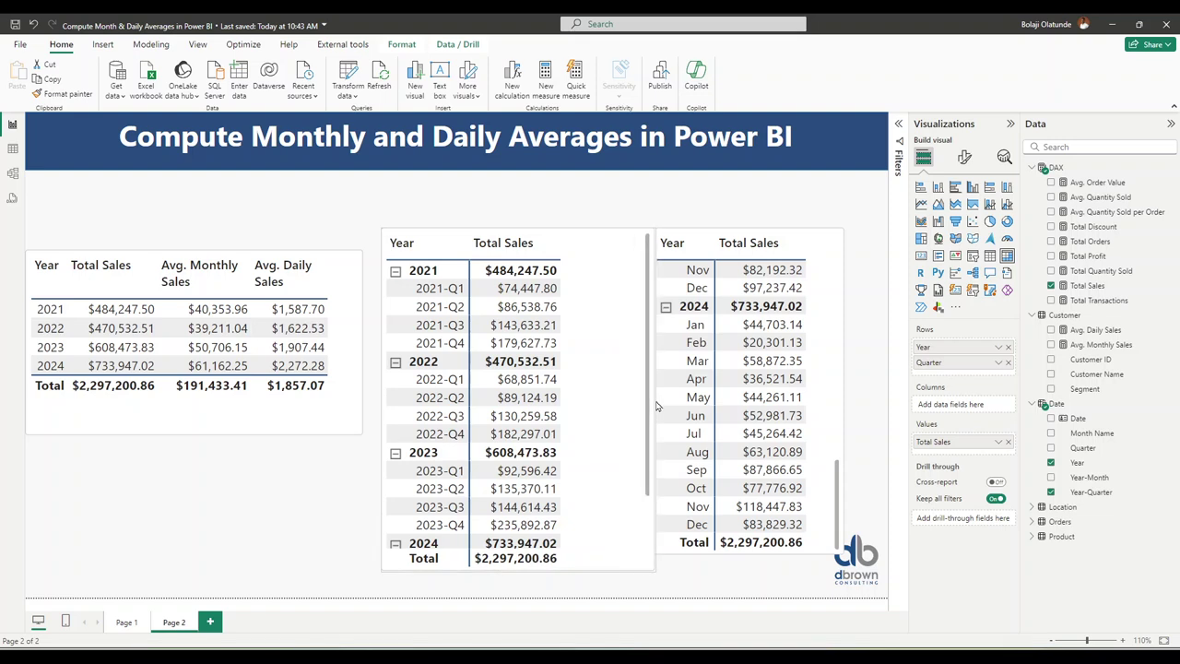
pyautogui.click(1051, 344)
# Move the yearly sales table up beneath the page title and place the resized quarterly matrix directly below it
pyautogui.moveTo(338, 416); pyautogui.dragTo(338, 324)
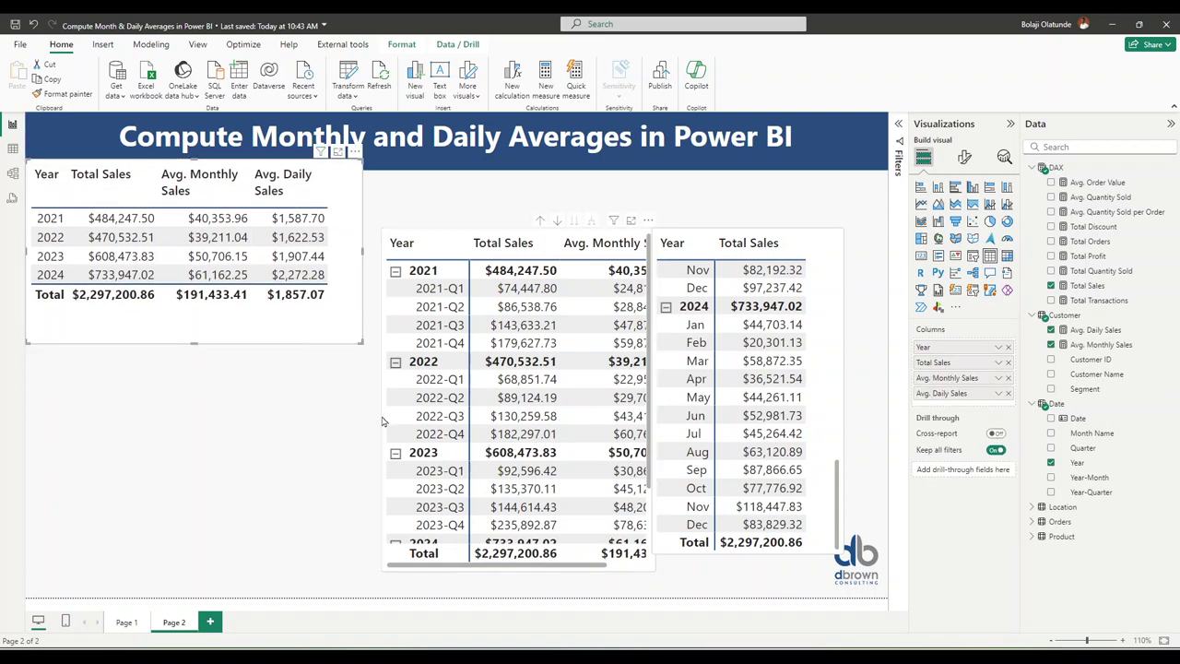
pyautogui.click(384, 420)
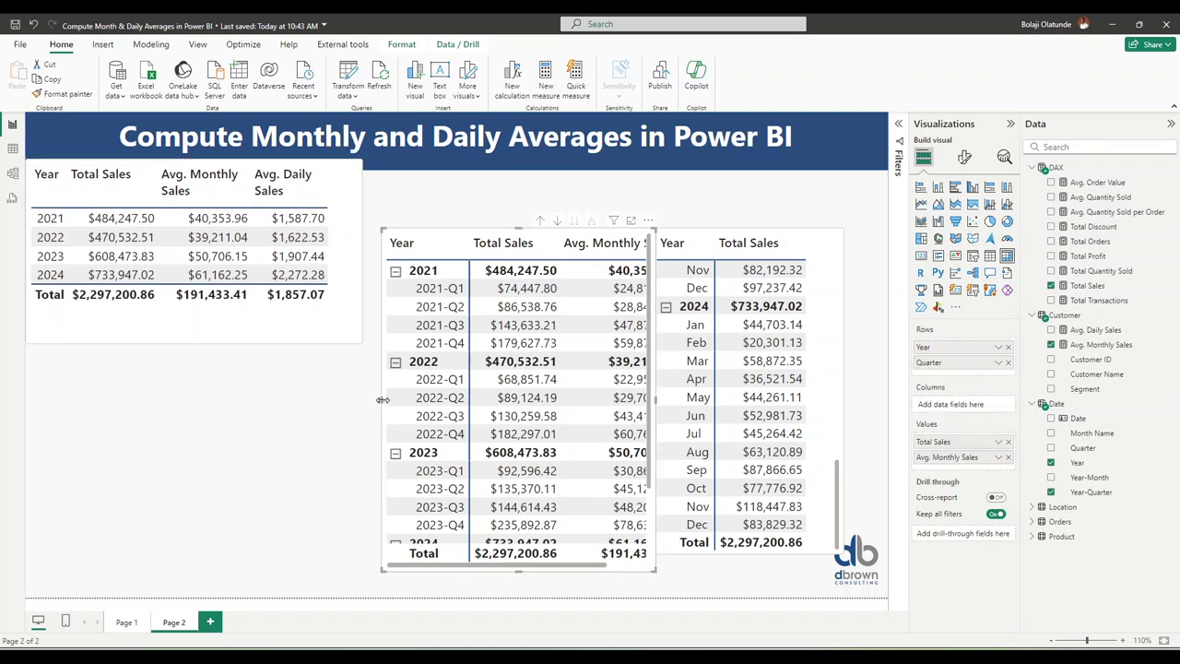
pyautogui.moveTo(382, 400); pyautogui.dragTo(311, 399)
pyautogui.moveTo(483, 229); pyautogui.dragTo(490, 354)
pyautogui.moveTo(625, 379); pyautogui.dragTo(344, 387)
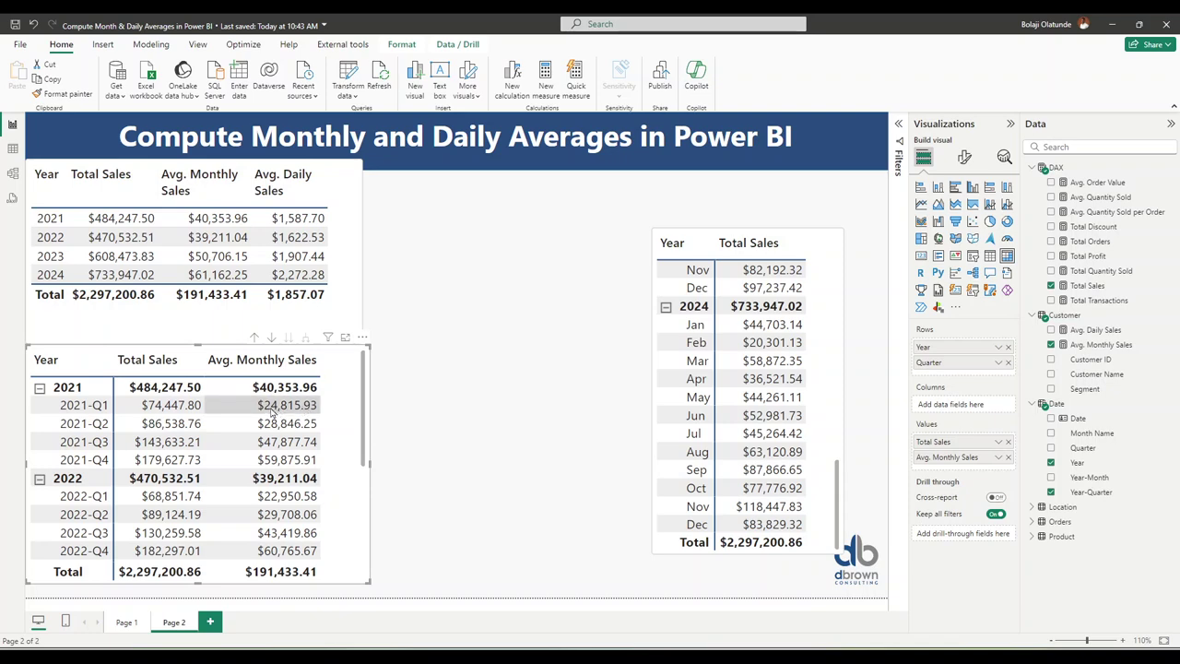
# Widen the quarterly sales matrix further, add Avg. Daily Sales to it, and lower its upper edge slightly
pyautogui.scroll(10, 779, 378)
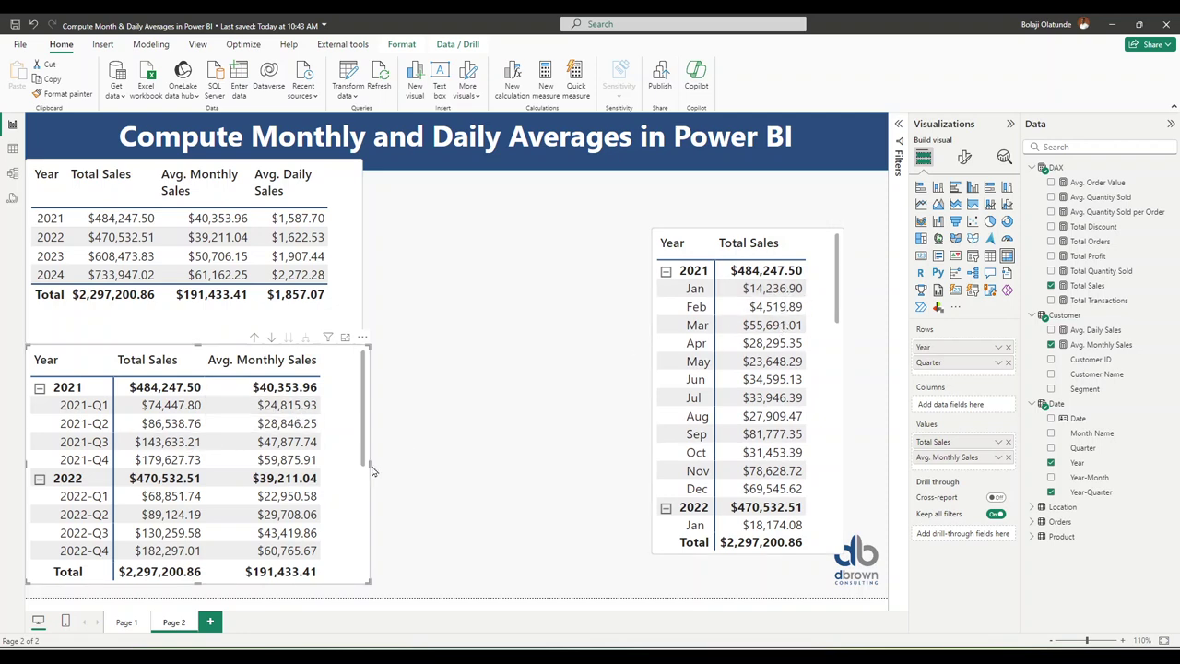
pyautogui.moveTo(372, 469); pyautogui.dragTo(481, 470)
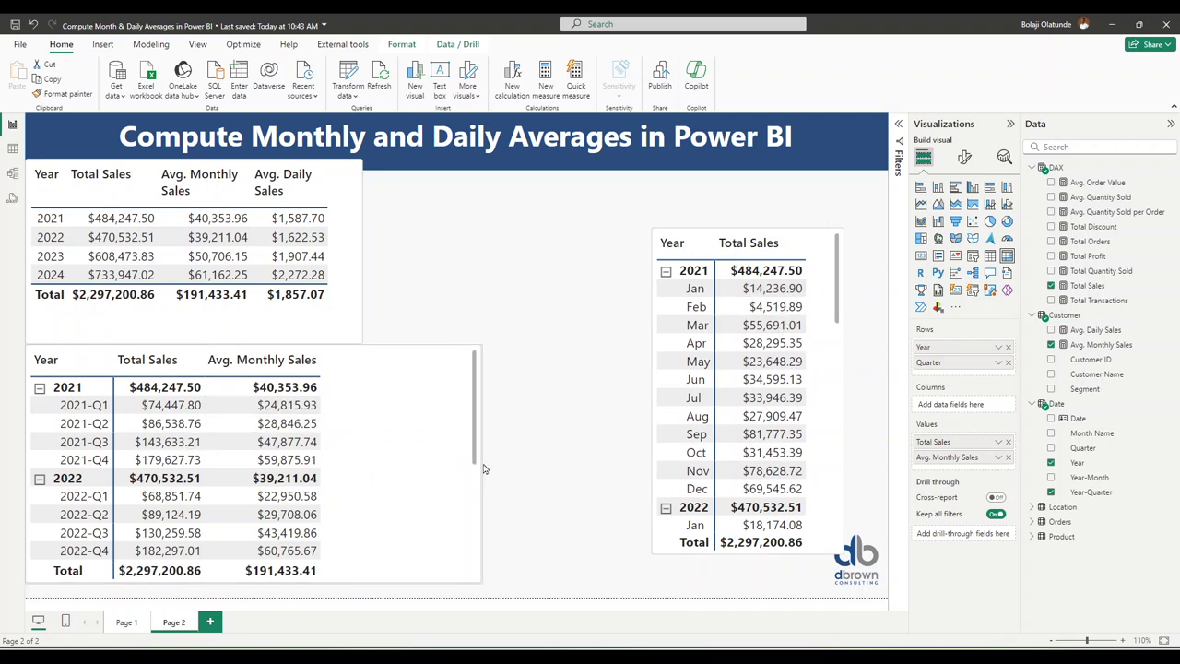
pyautogui.click(1052, 330)
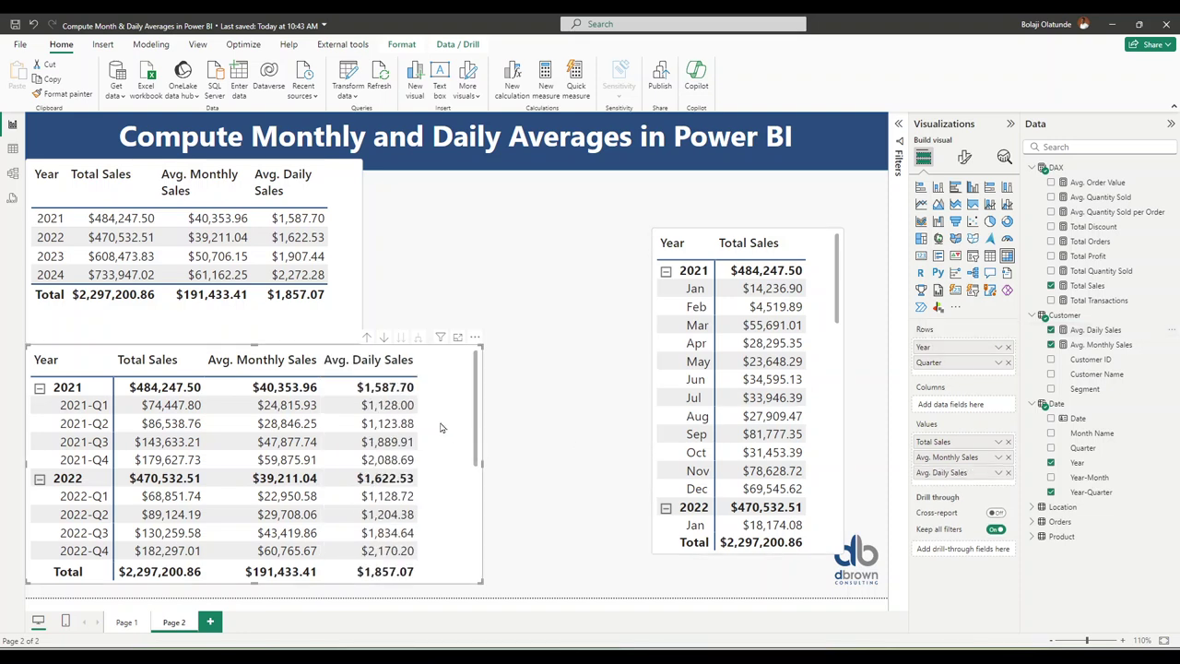
pyautogui.moveTo(259, 347); pyautogui.dragTo(280, 365)
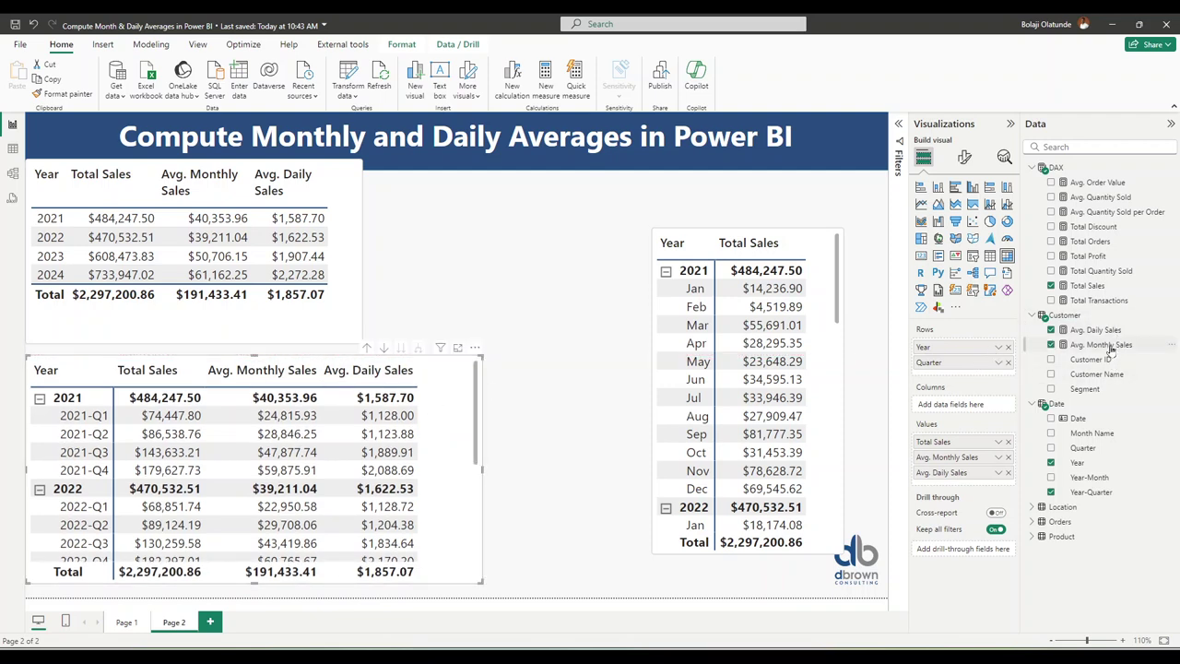
# Remove Avg. Daily Sales from the yearly sales table and shorten the quarterly matrix to leave space between the two visuals
pyautogui.moveTo(318, 320); pyautogui.dragTo(325, 330)
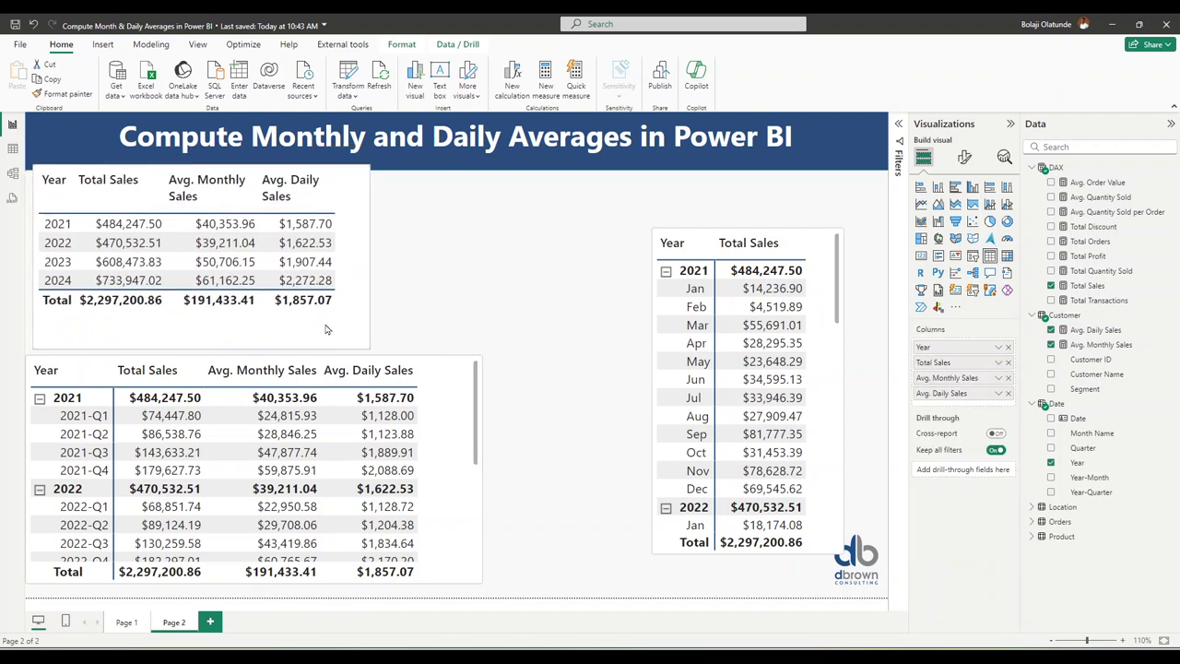
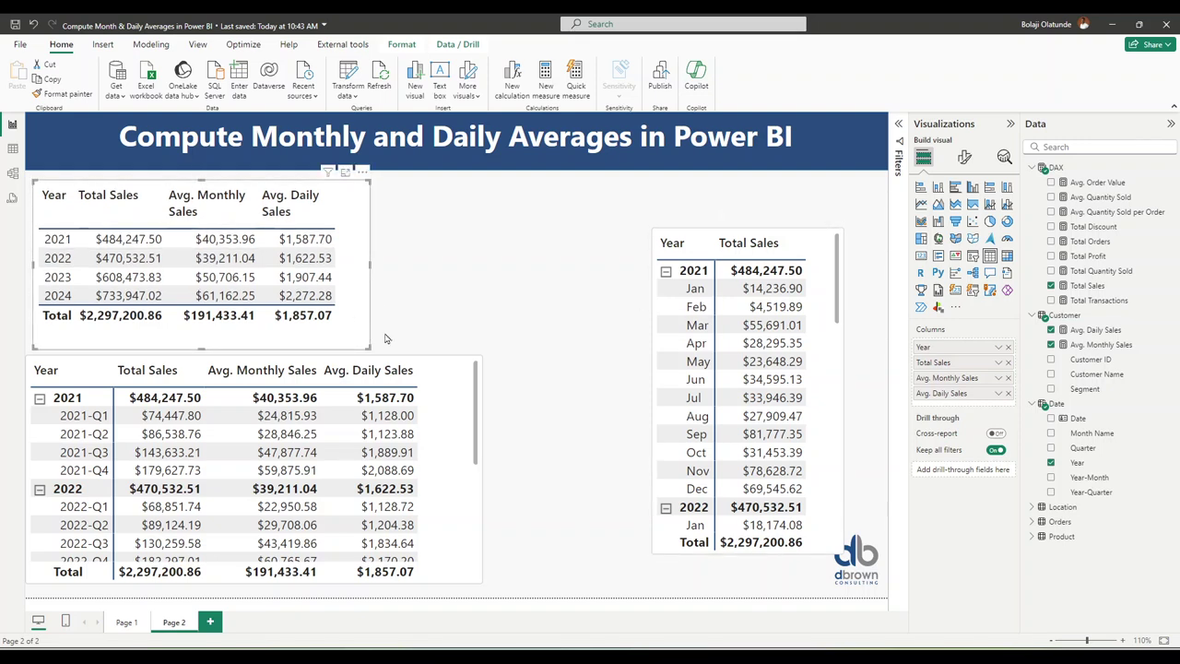
pyautogui.click(1007, 394)
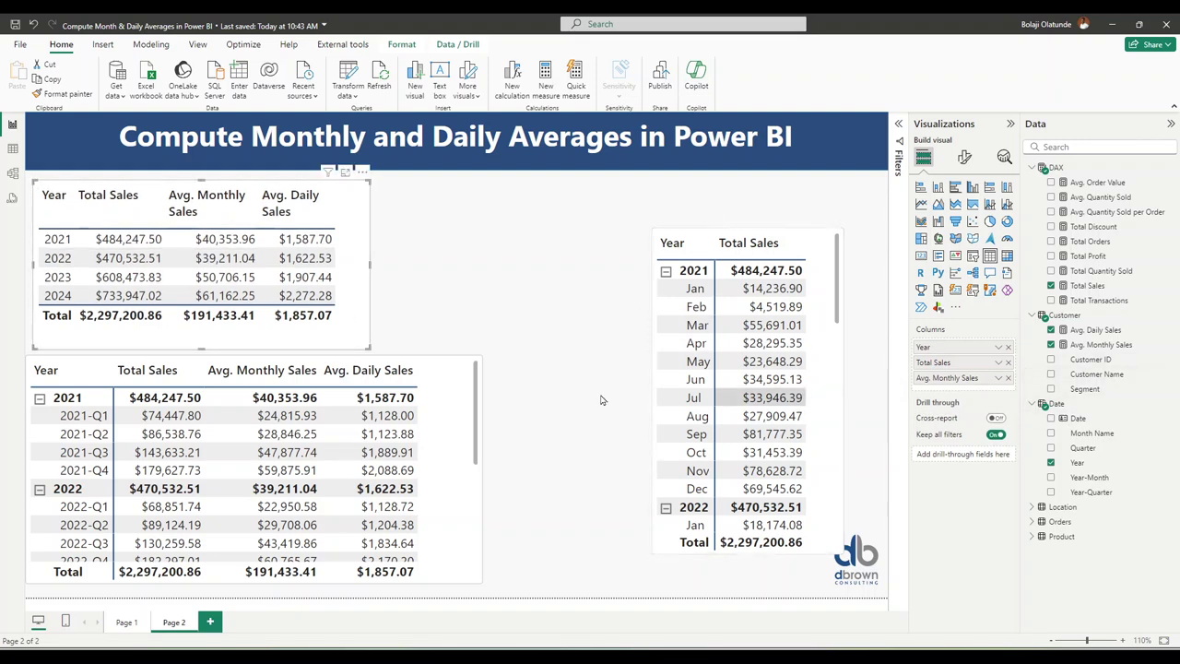
pyautogui.click(222, 356)
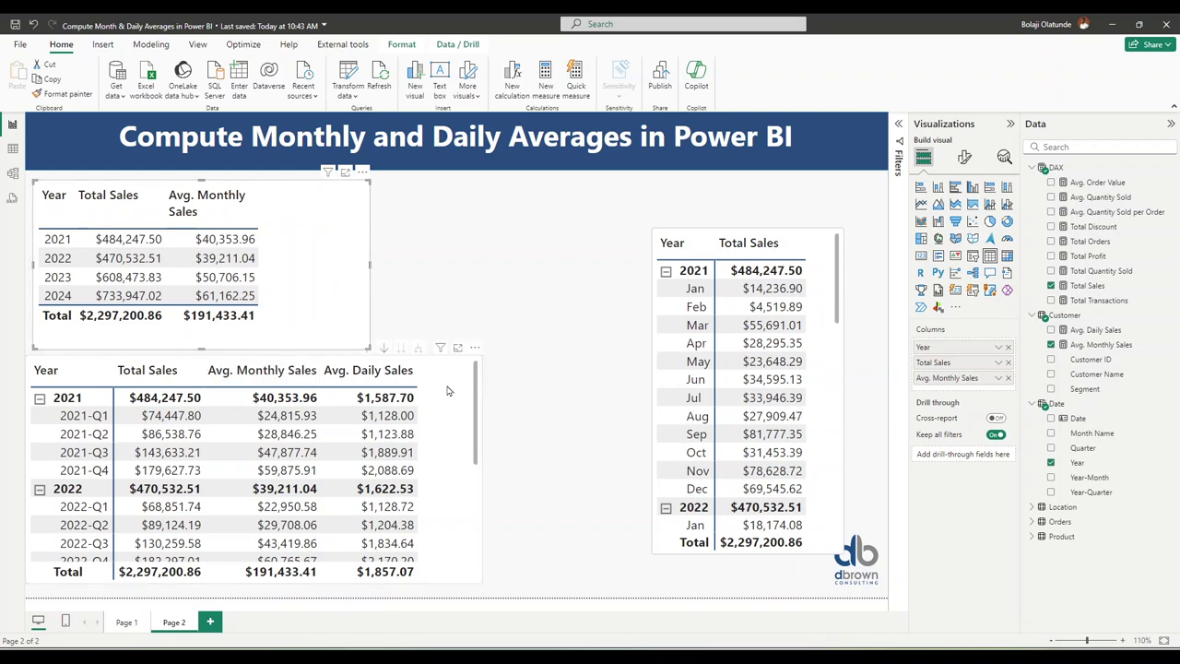
pyautogui.moveTo(255, 351); pyautogui.dragTo(249, 462)
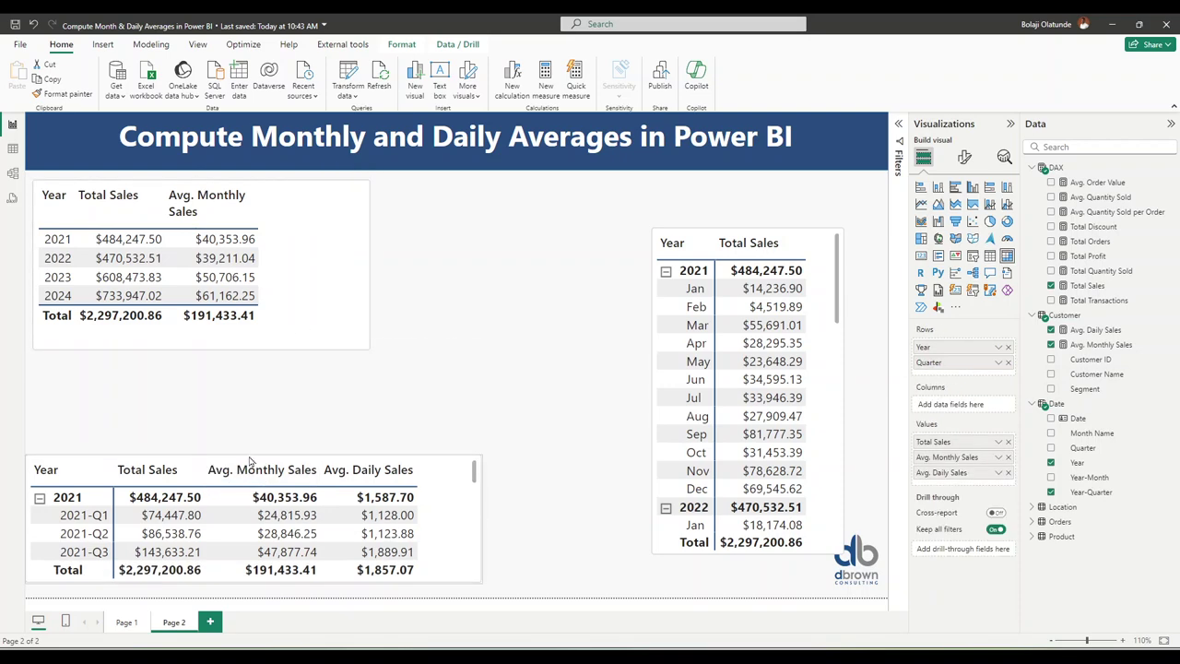
pyautogui.moveTo(317, 290); pyautogui.dragTo(324, 300)
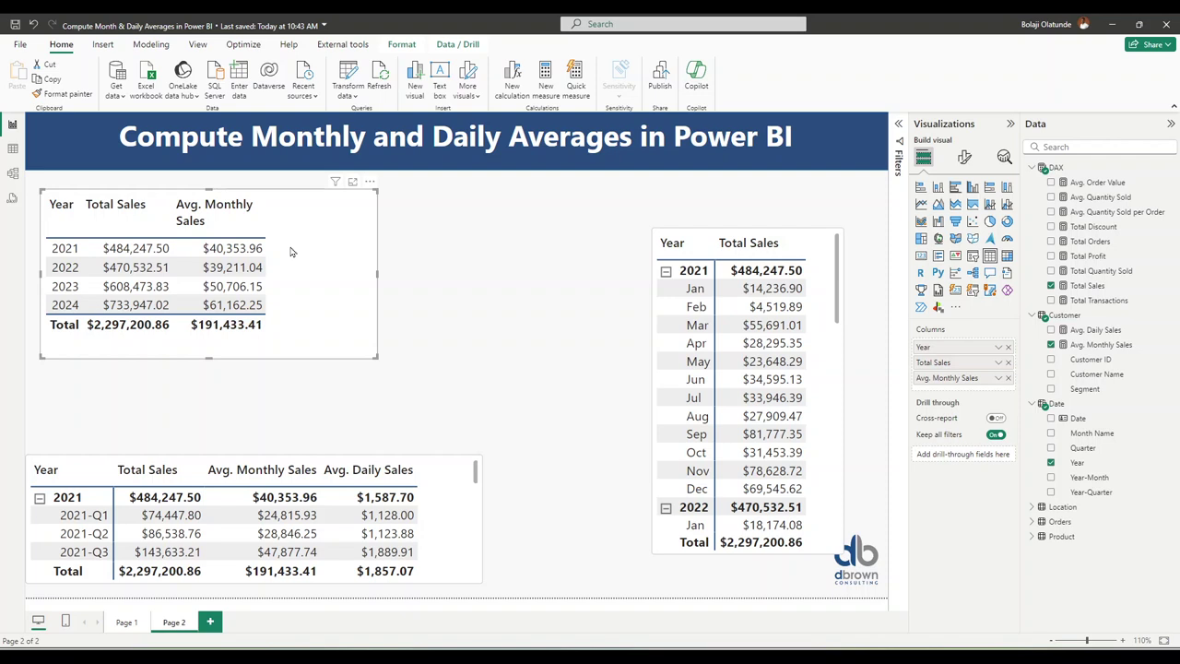
# Open the Avg. Monthly Sales formula and highlight its VALUES( 'Date'[Month Name] ) argument
pyautogui.click(1103, 345)
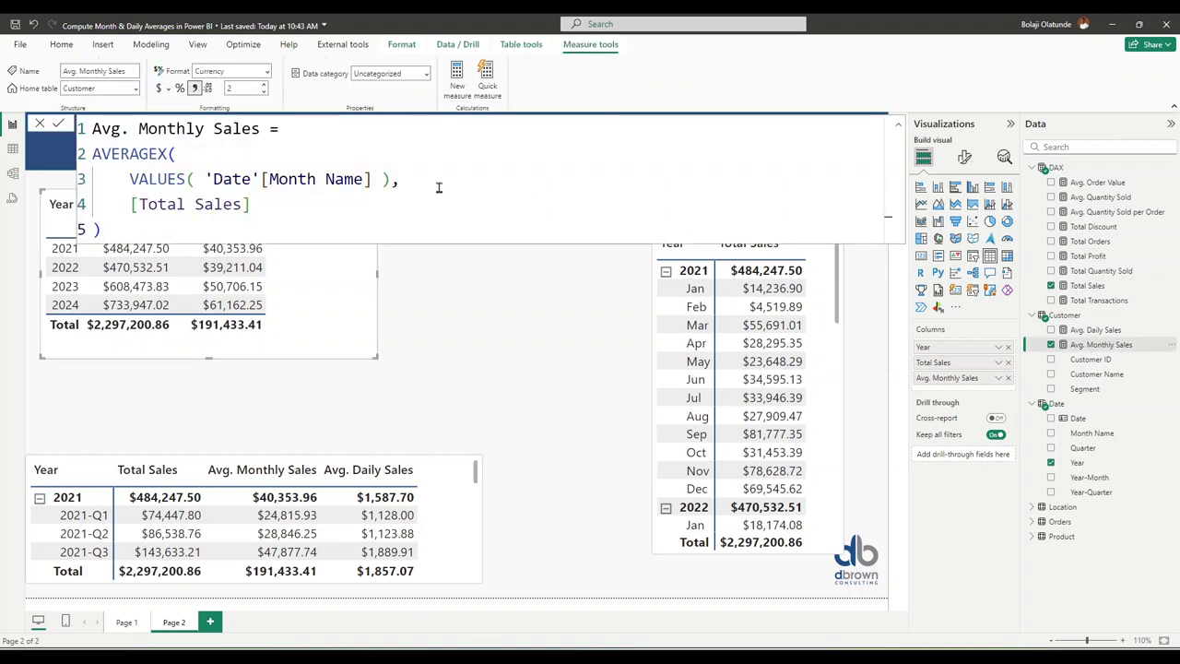
pyautogui.click(128, 179)
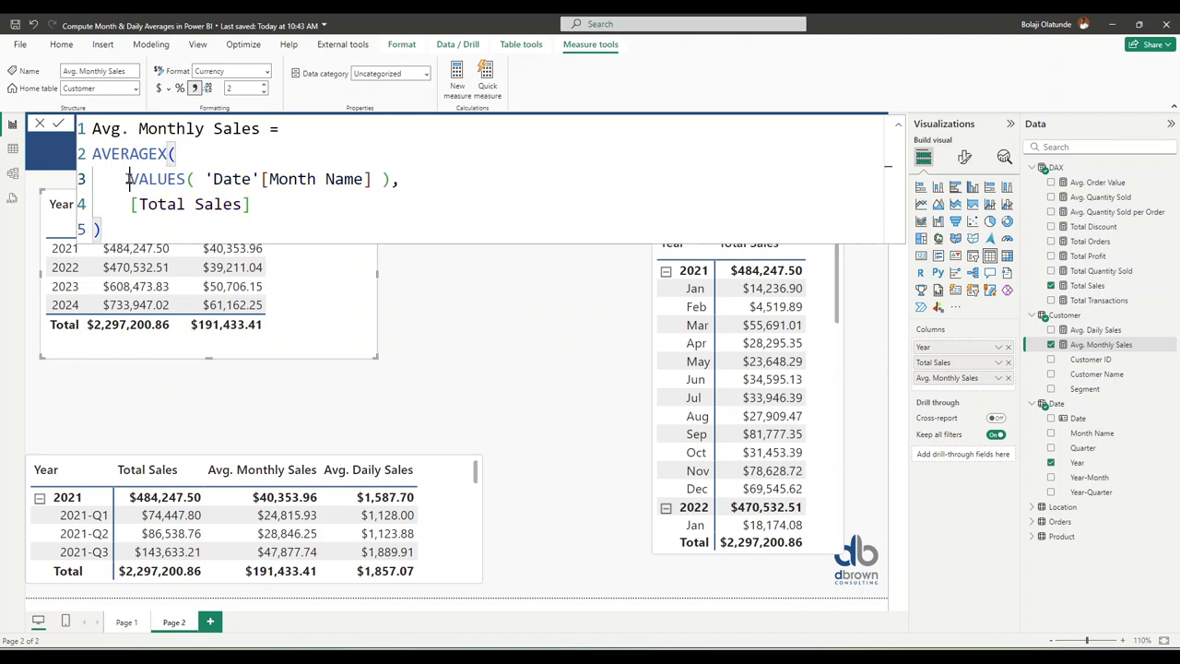
pyautogui.moveTo(129, 179); pyautogui.dragTo(406, 181)
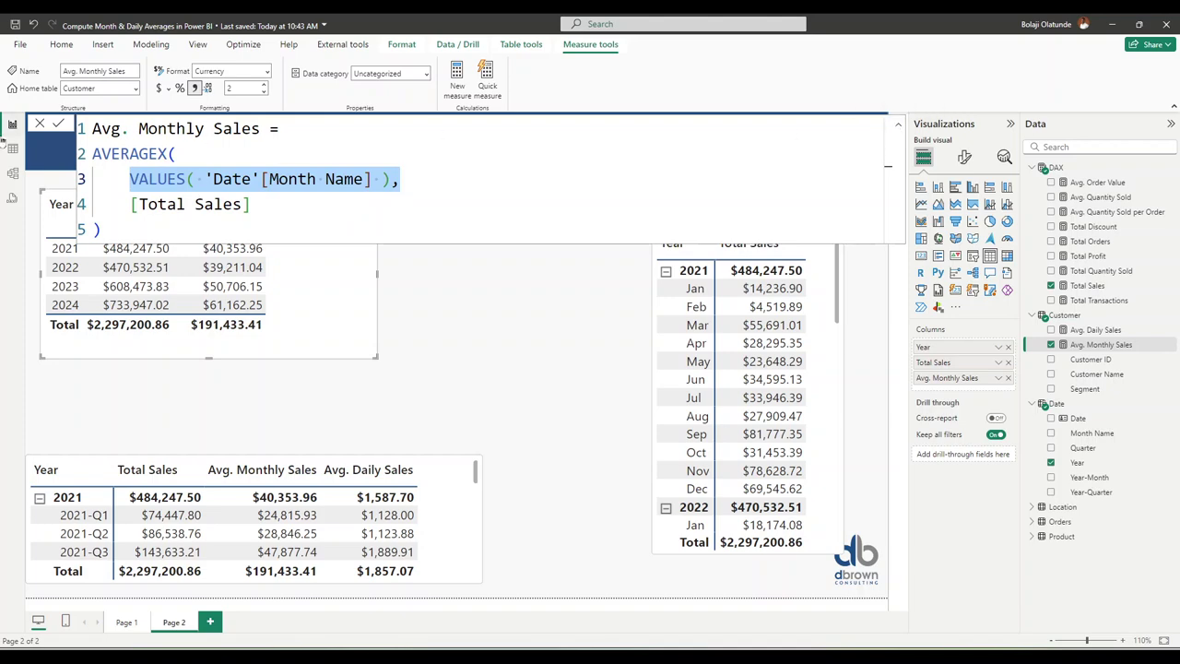
# Inspect the distinct values of the Month Name column in the Date table's data
pyautogui.click(13, 151)
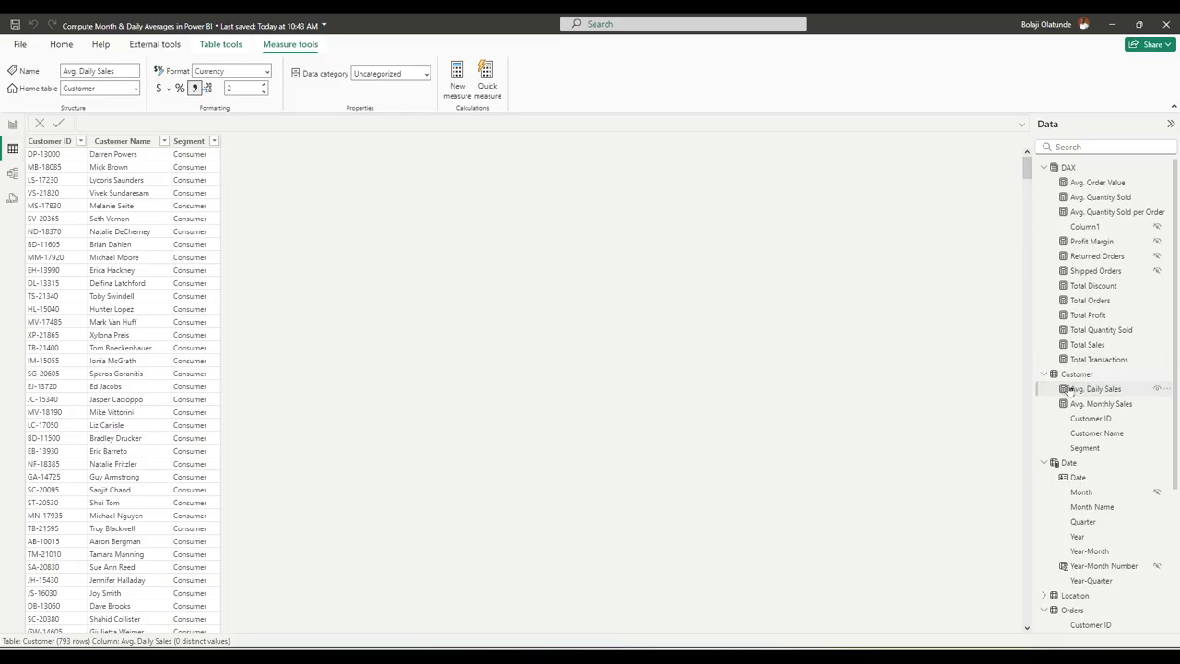
pyautogui.scroll(-3, 1084, 388)
pyautogui.click(1088, 342)
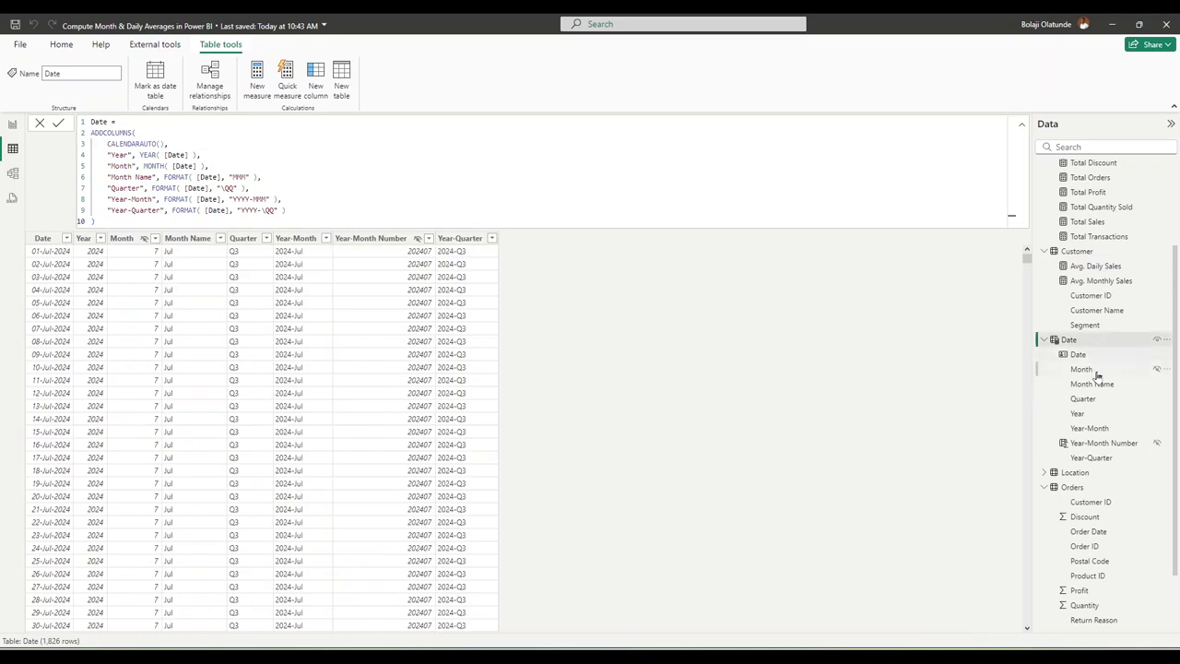
pyautogui.click(1092, 384)
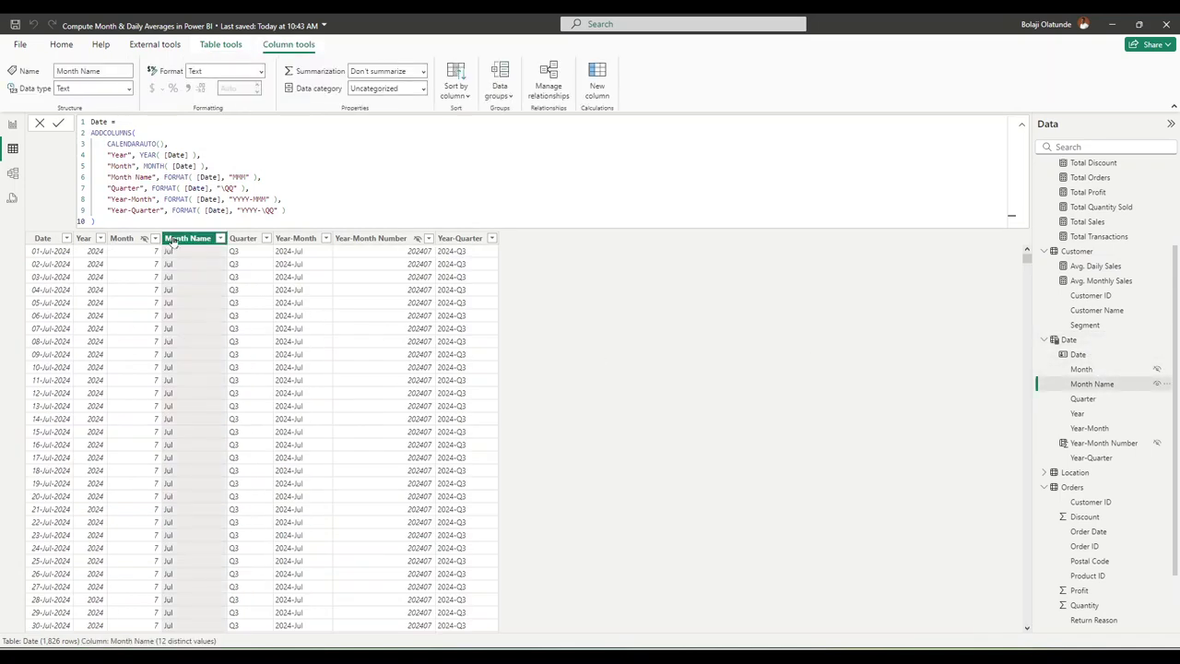
pyautogui.click(1023, 124)
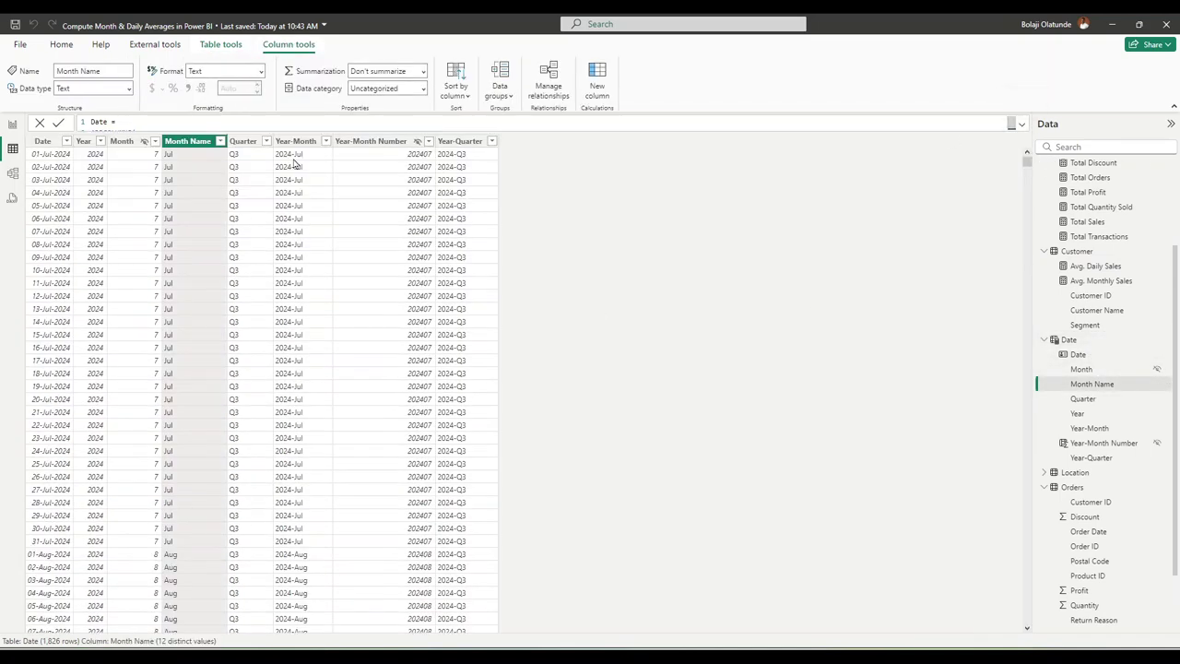
pyautogui.click(221, 141)
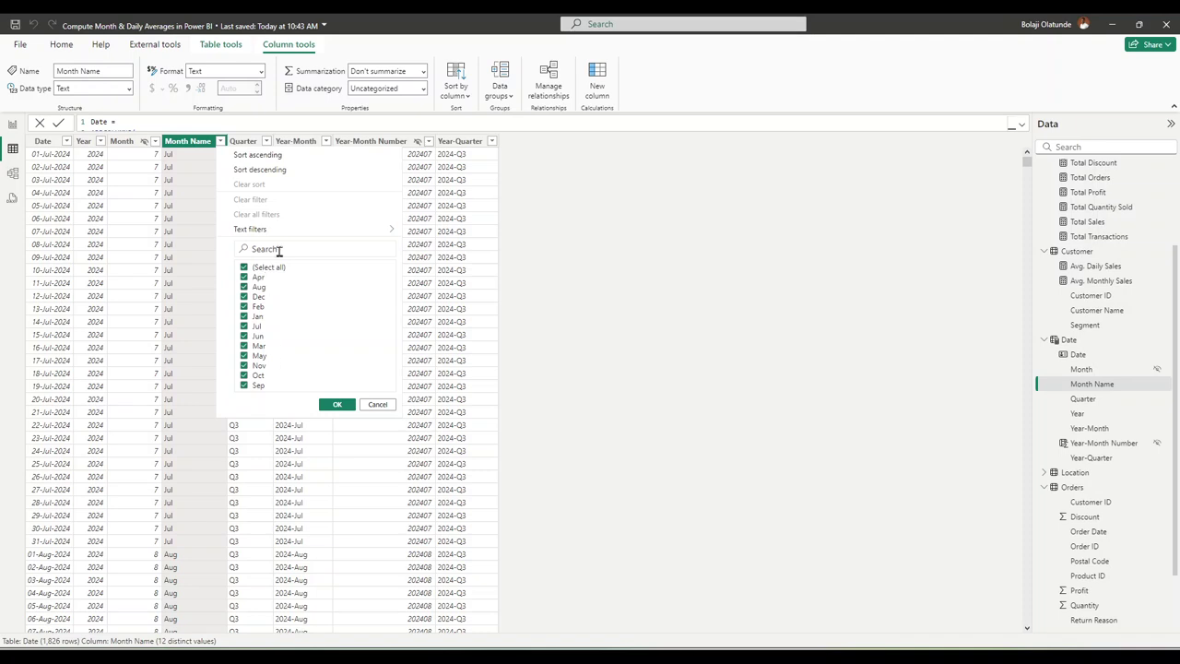
pyautogui.click(377, 405)
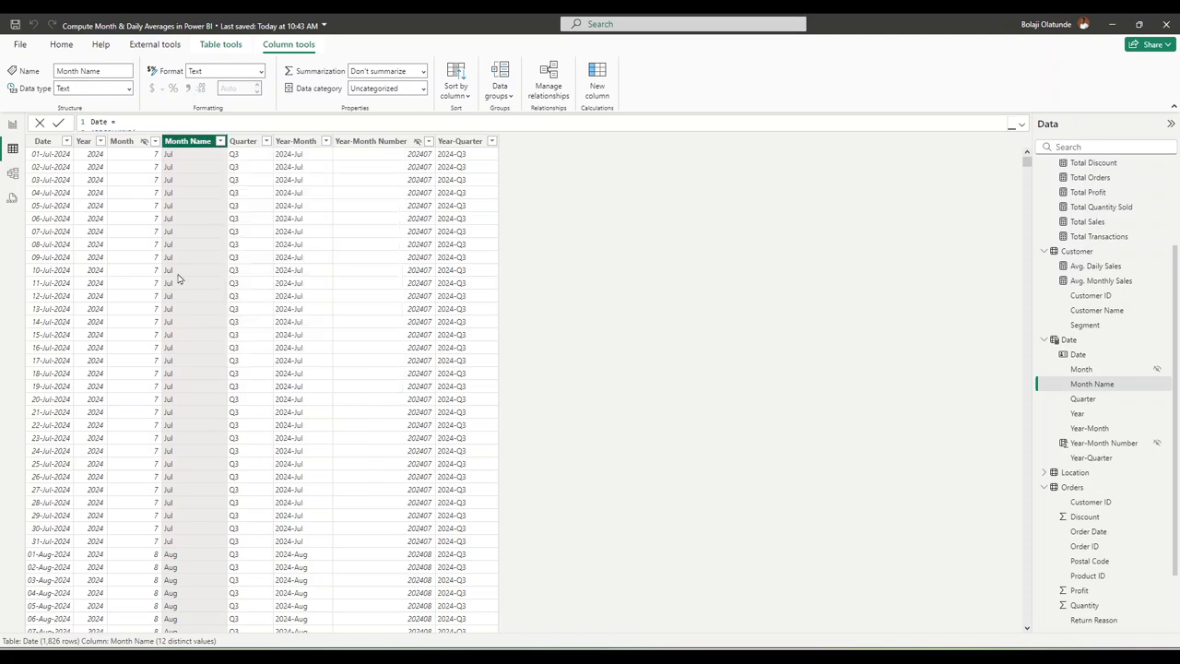
# Return to the report page and review the VALUES line in the Avg. Monthly Sales formula
pyautogui.click(13, 125)
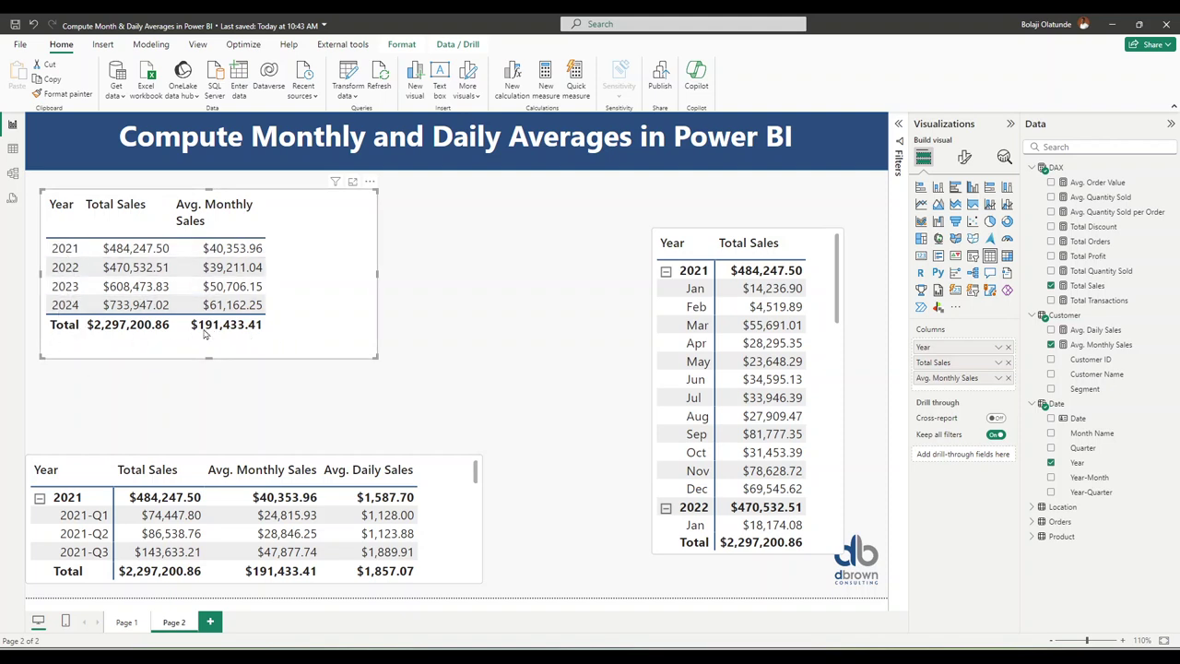
pyautogui.click(1101, 345)
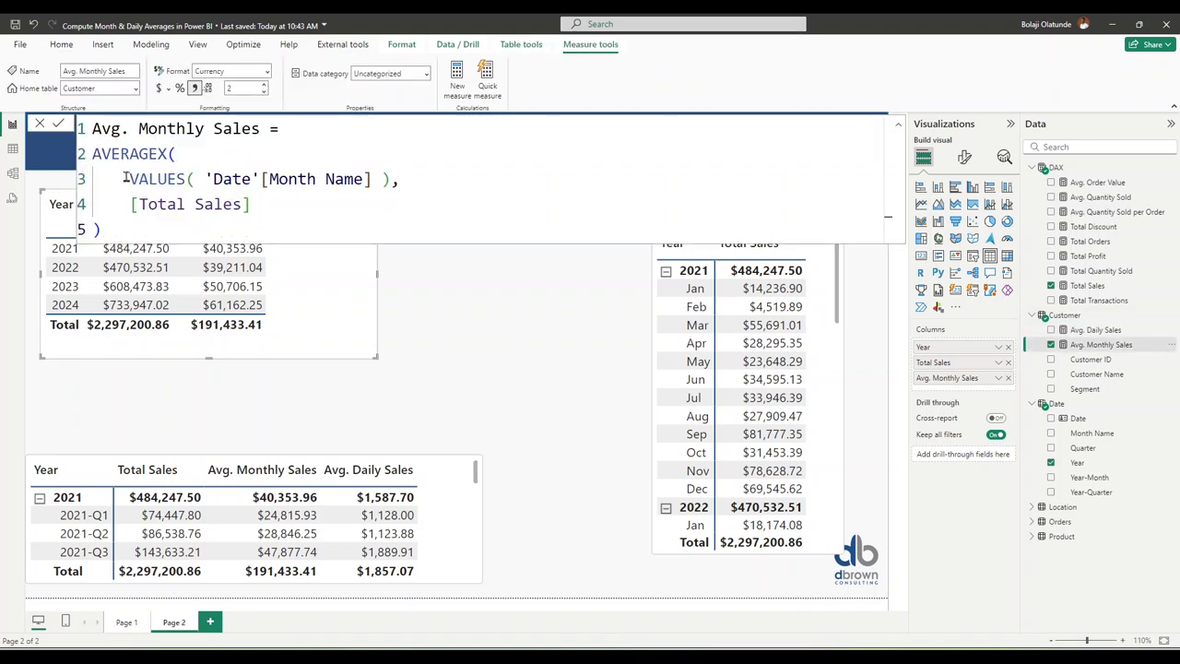
pyautogui.moveTo(127, 179); pyautogui.dragTo(453, 178)
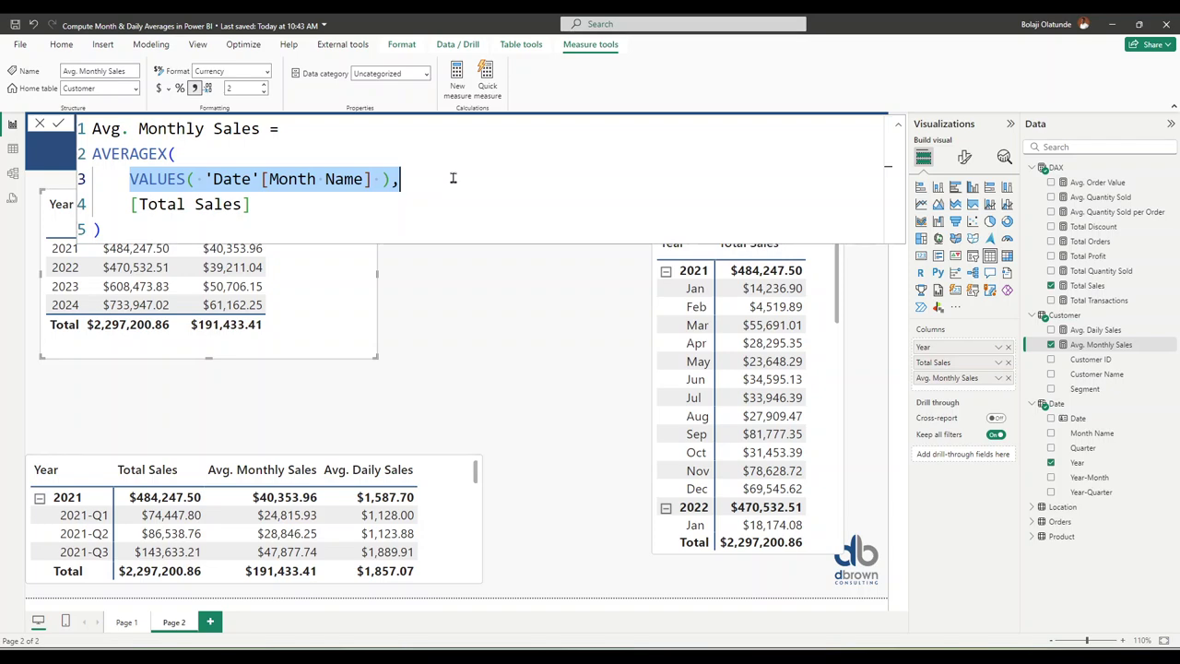
# Examine the distinct values of the Date table's Year-Month column, collapsing the DAX table in the field list
pyautogui.click(13, 148)
pyautogui.scroll(3, 1081, 258)
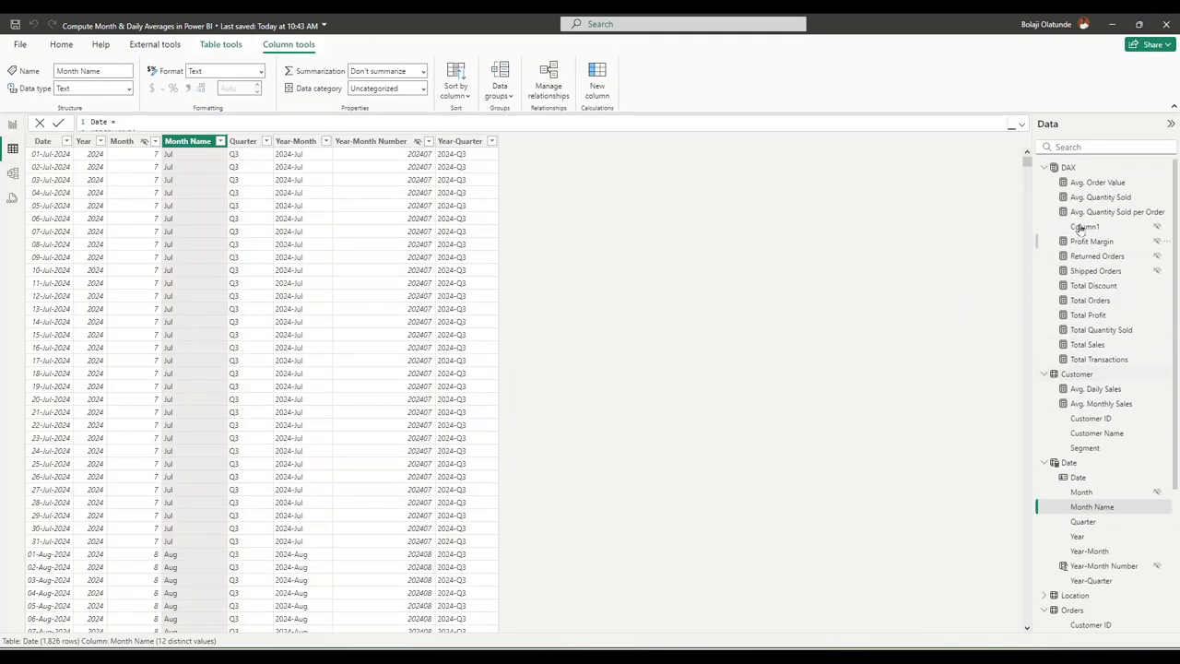
pyautogui.click(1045, 167)
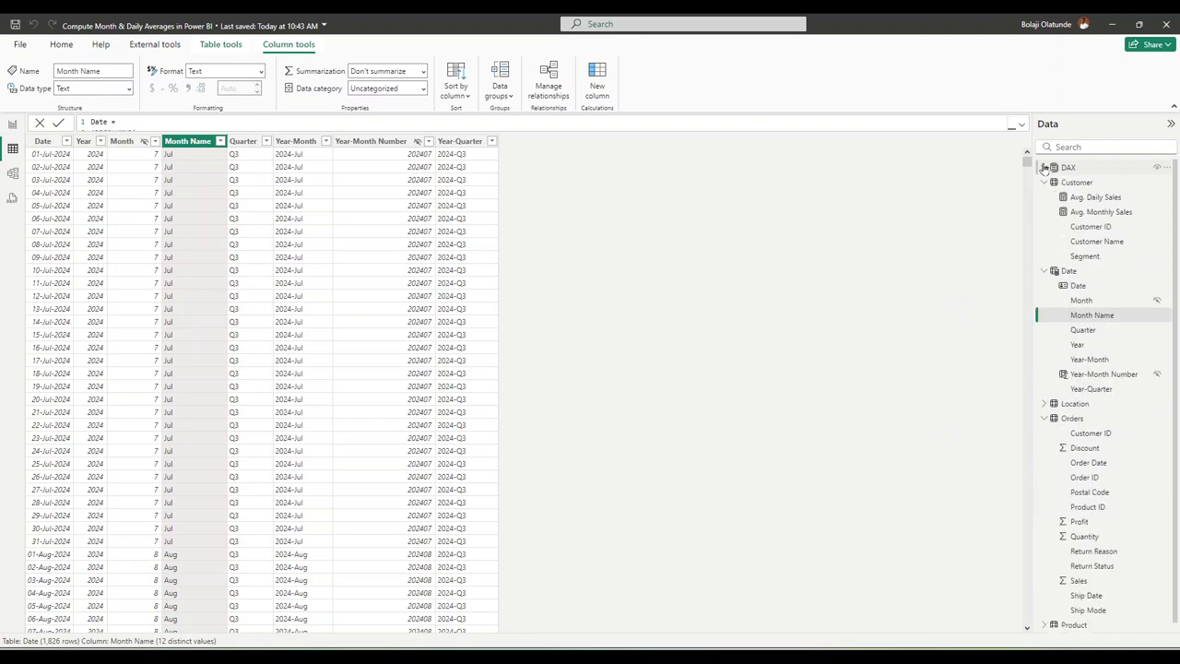
pyautogui.click(1115, 364)
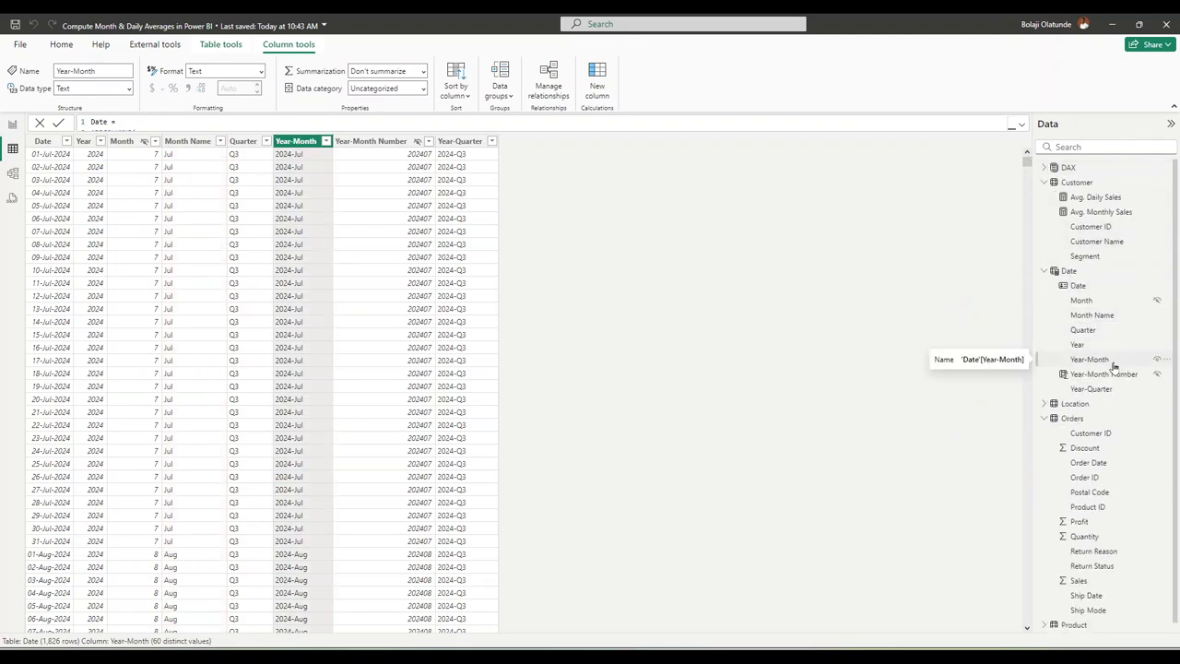
pyautogui.click(325, 141)
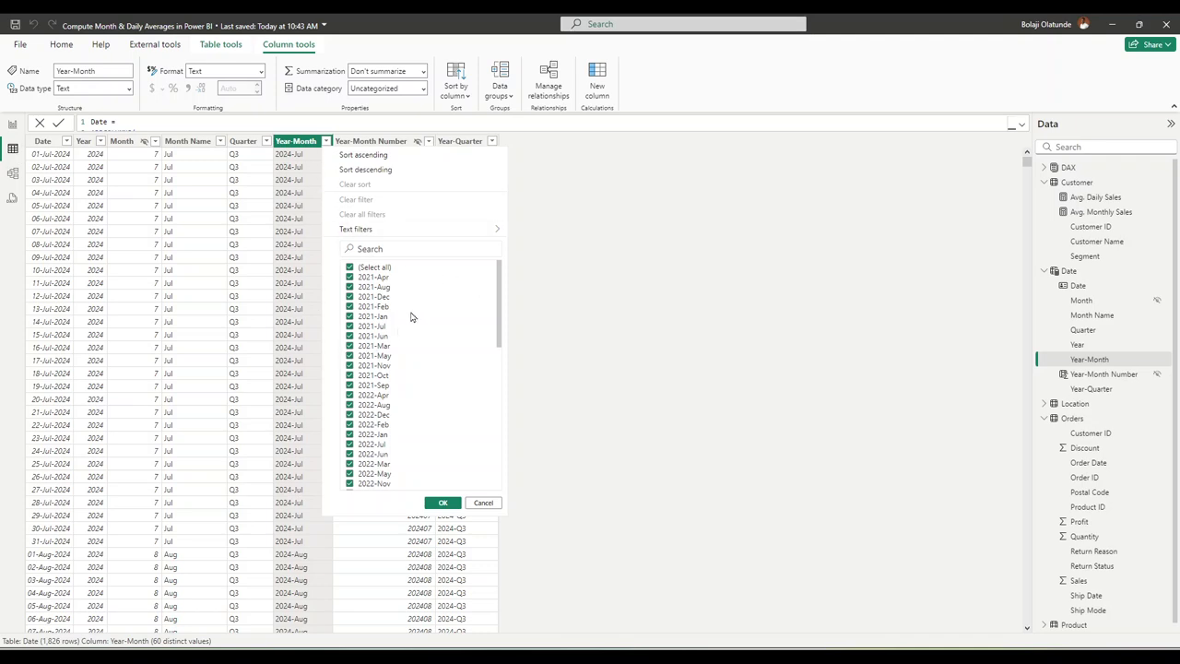
# On the report page, change the VALUES argument of the Avg. Monthly Sales measure to 'Date'[Year-Month] and commit the formula
pyautogui.click(12, 125)
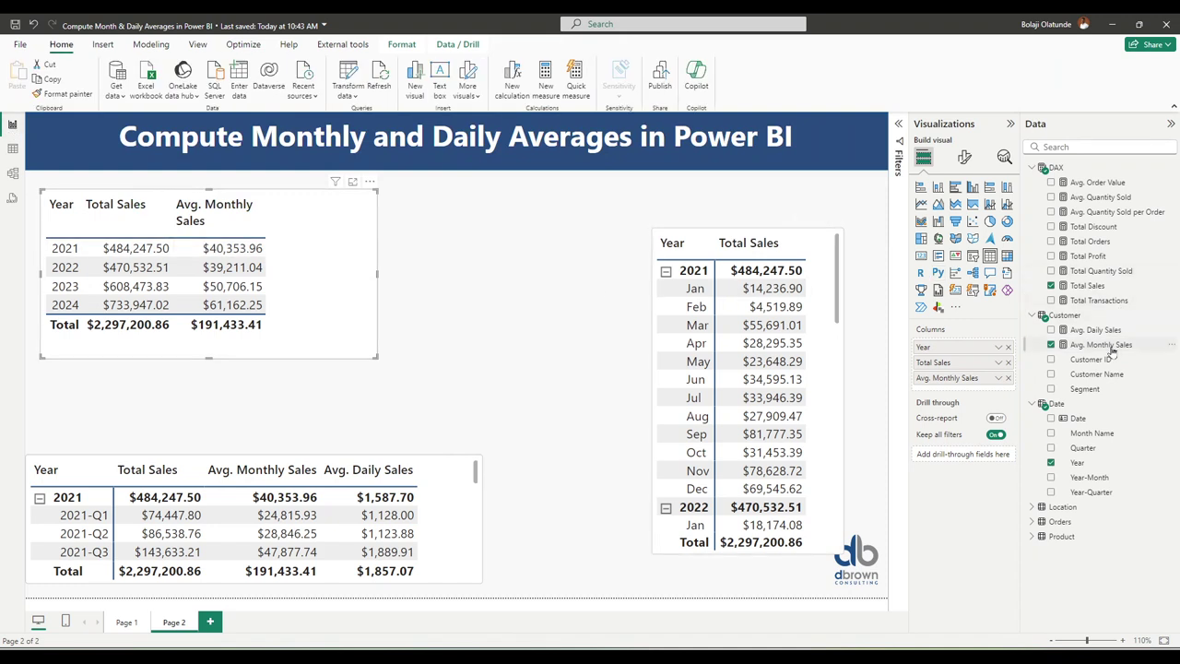
pyautogui.click(1079, 344)
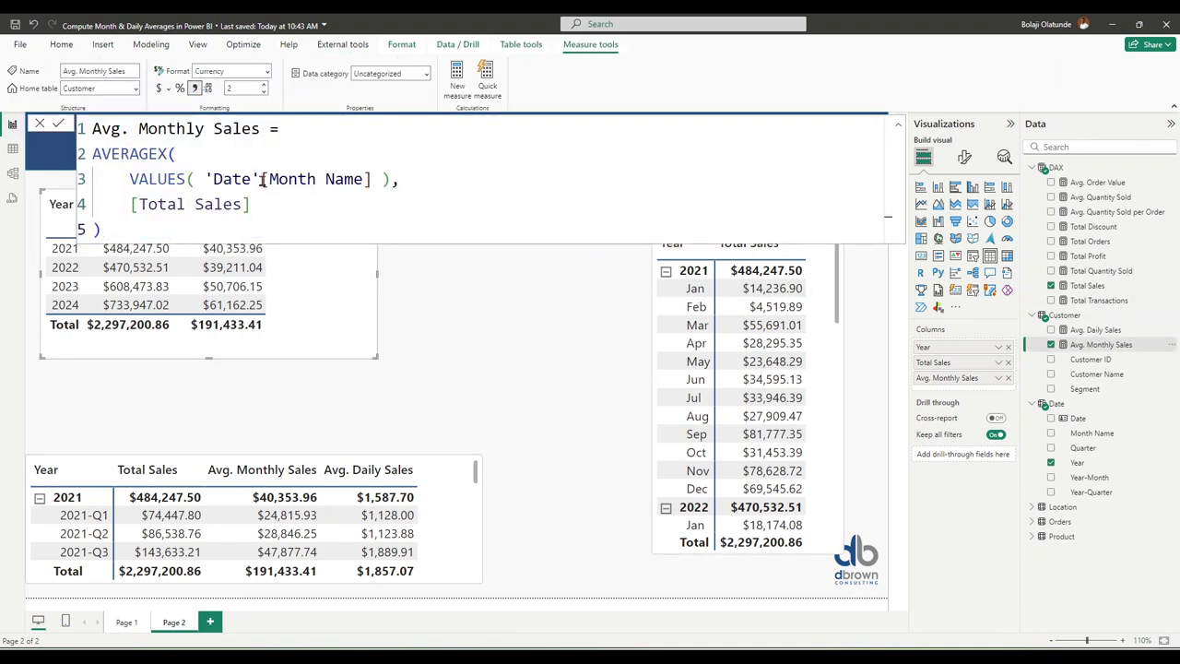
pyautogui.moveTo(261, 179); pyautogui.dragTo(383, 185)
pyautogui.write('[')
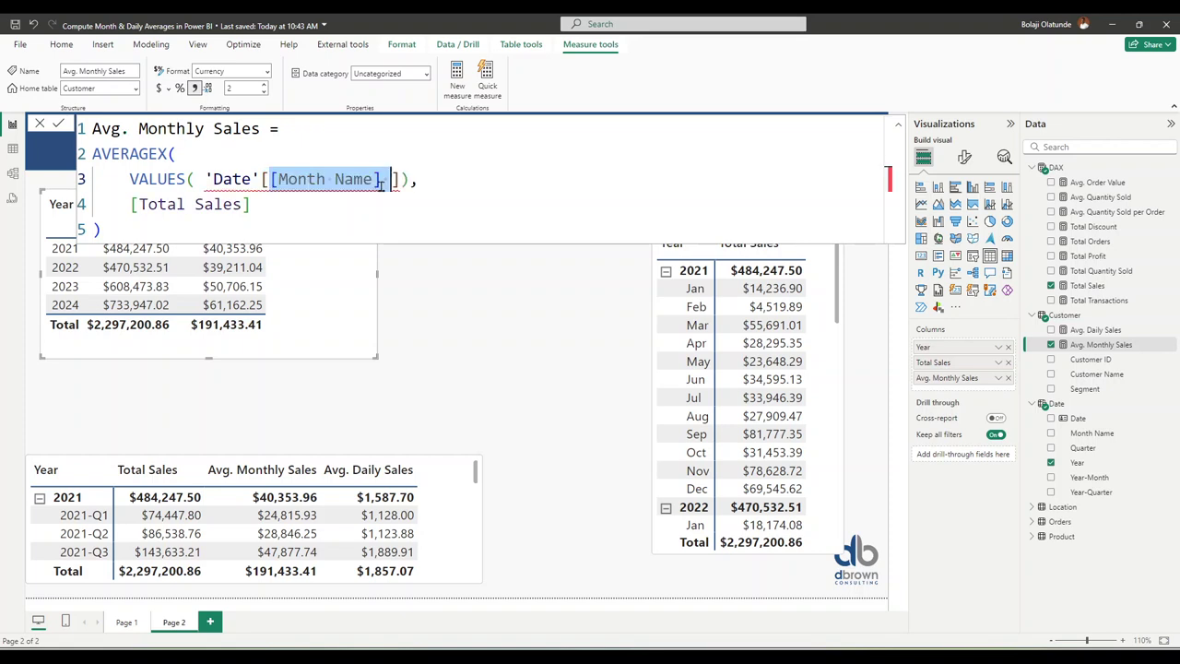
pyautogui.press('BackSpace')
pyautogui.write('year')
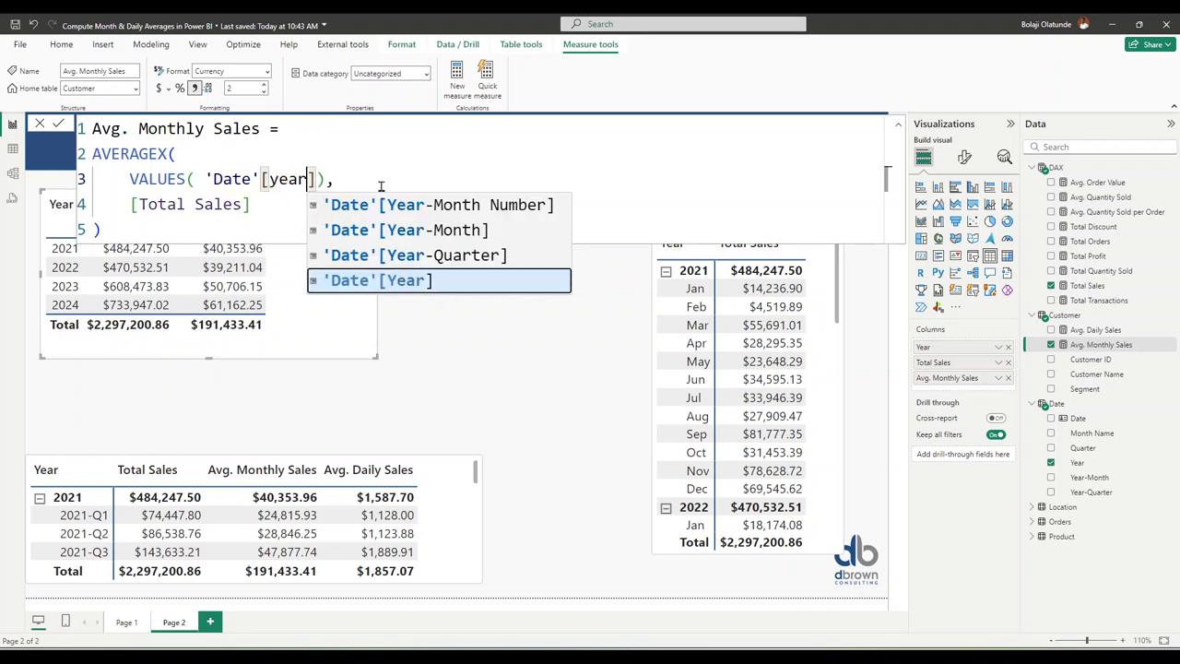
pyautogui.press('Up')
pyautogui.press('Up')
pyautogui.press('Tab')
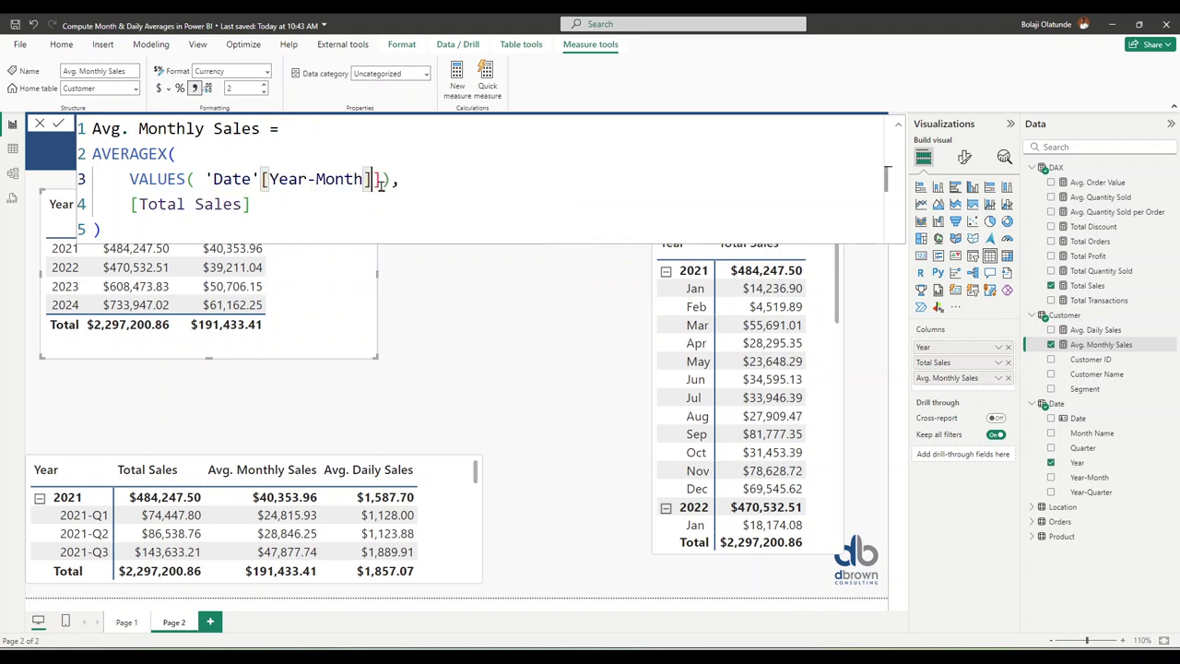
pyautogui.press('Delete')
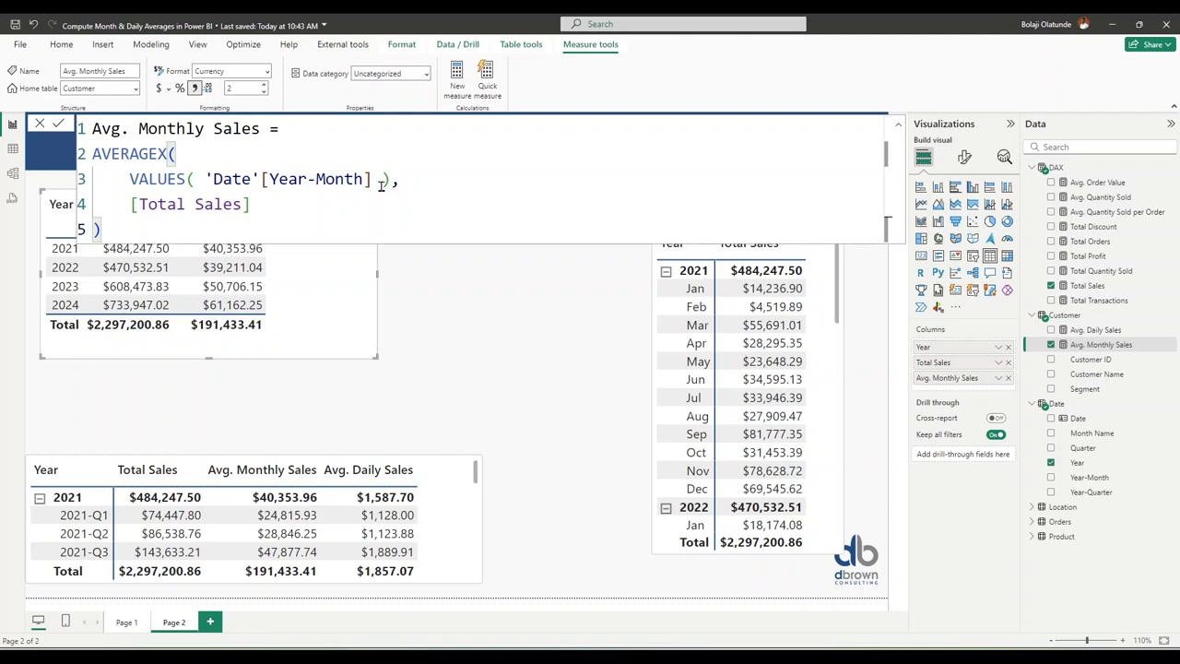
pyautogui.press('Return')
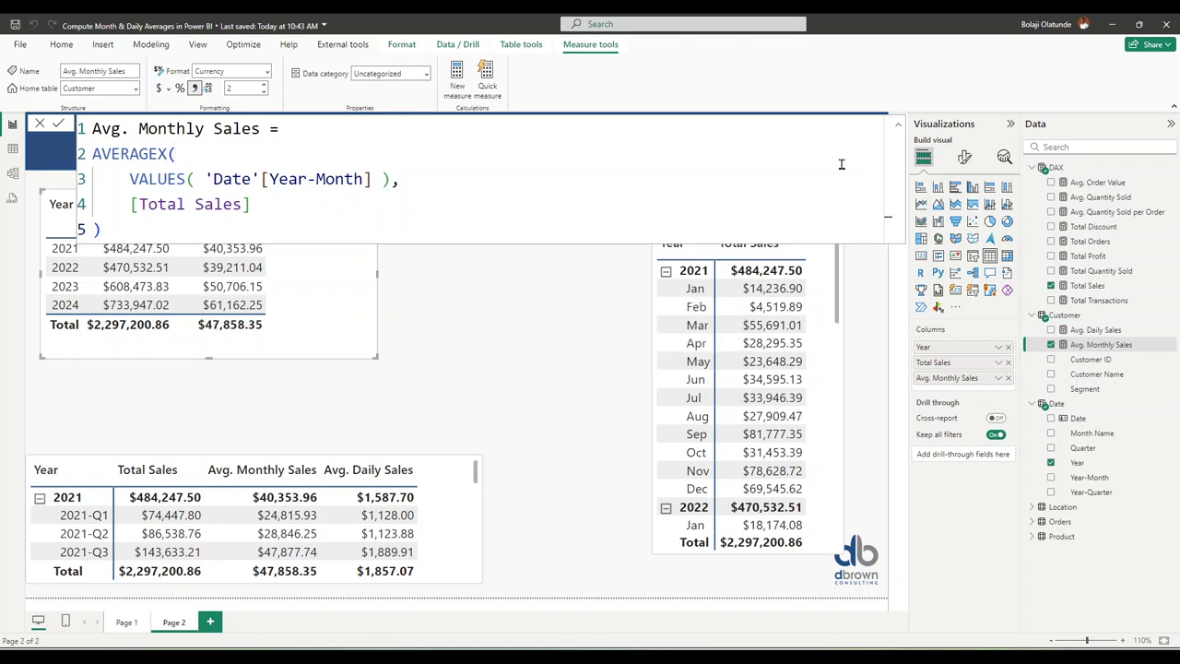
pyautogui.click(898, 125)
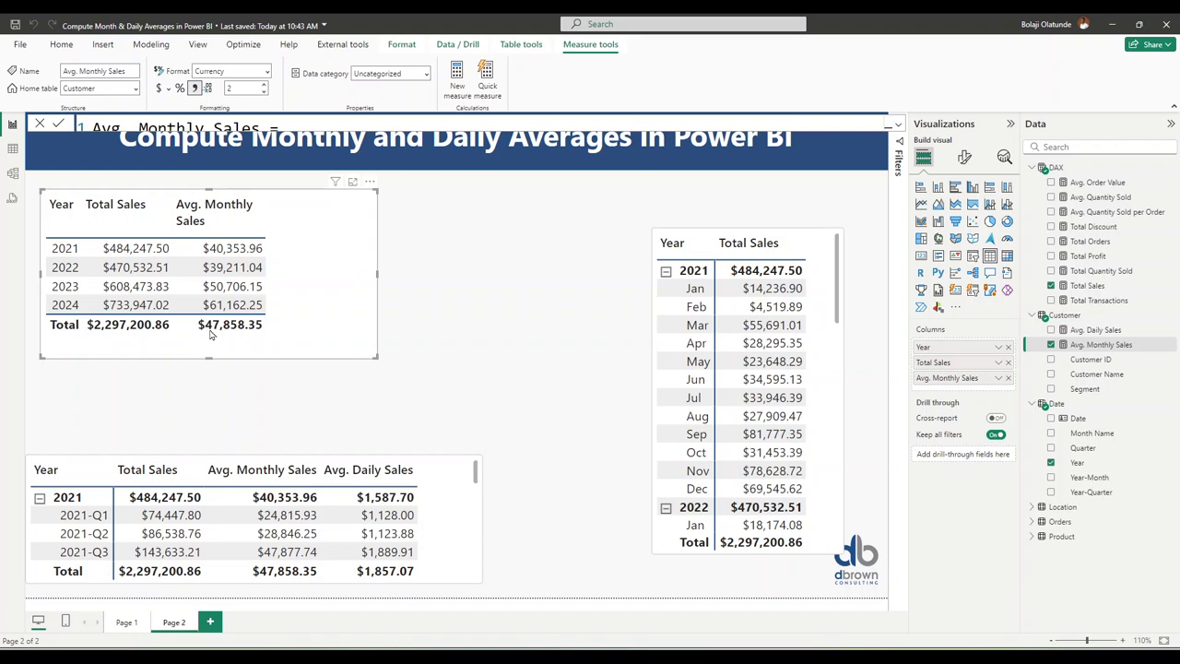
# Review the VALUES( 'Date'[Year-Month] ) line in the Avg. Monthly Sales formula, leaving the formula as it is
pyautogui.click(898, 124)
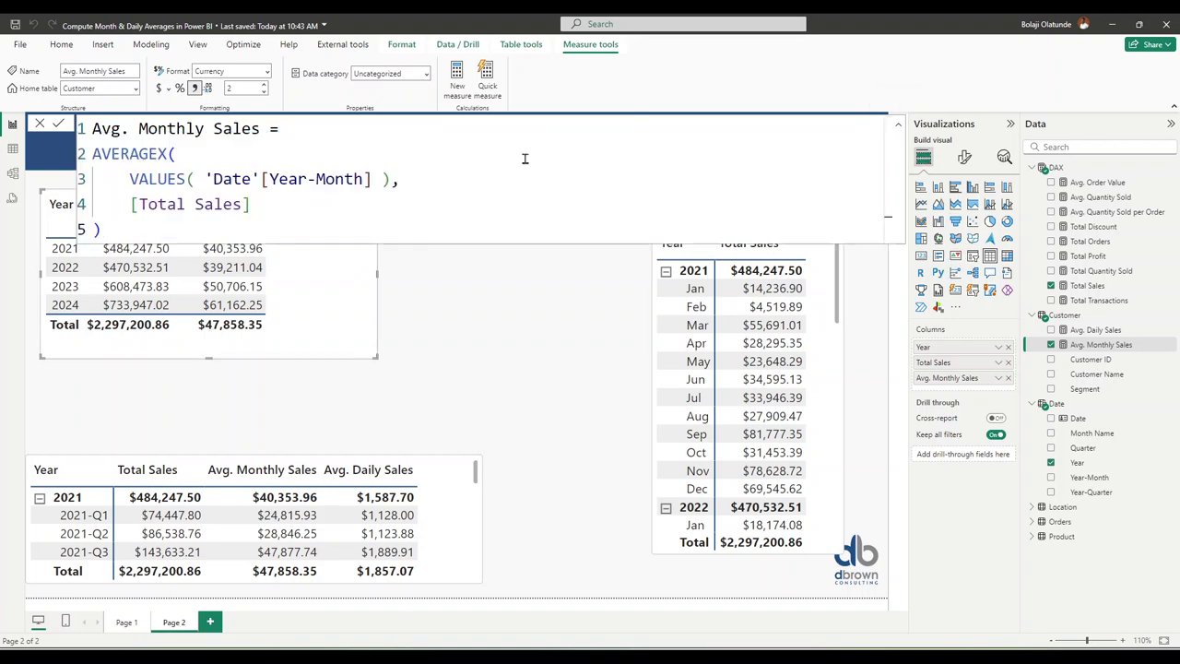
pyautogui.moveTo(430, 176); pyautogui.dragTo(55, 176)
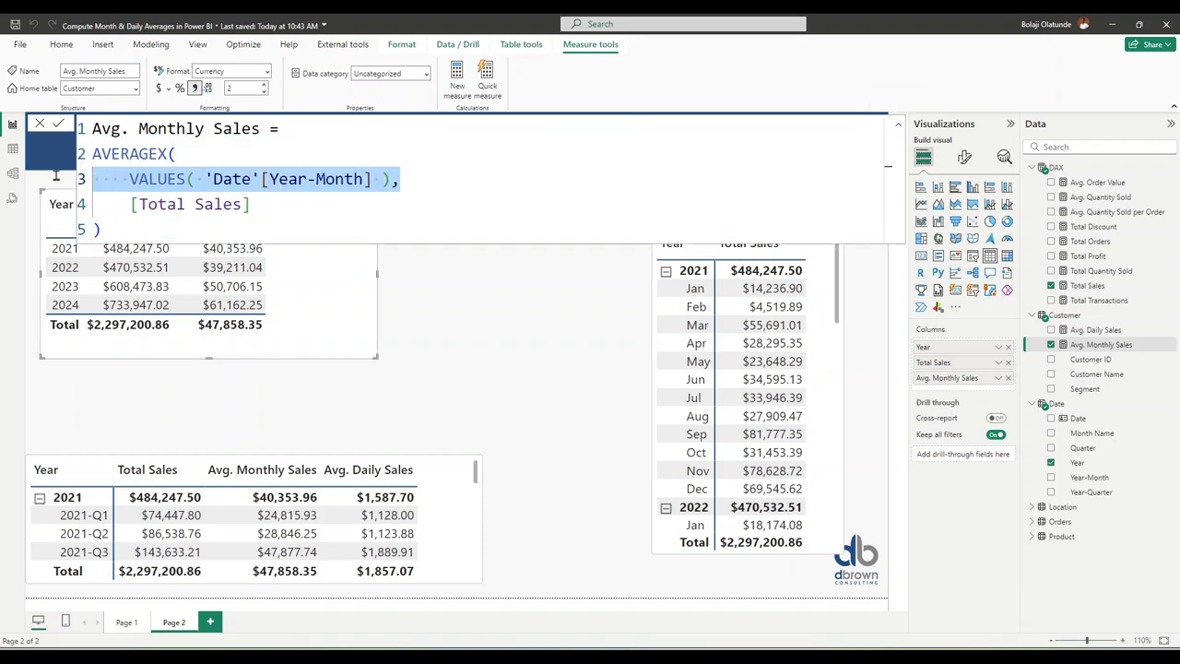
pyautogui.click(508, 174)
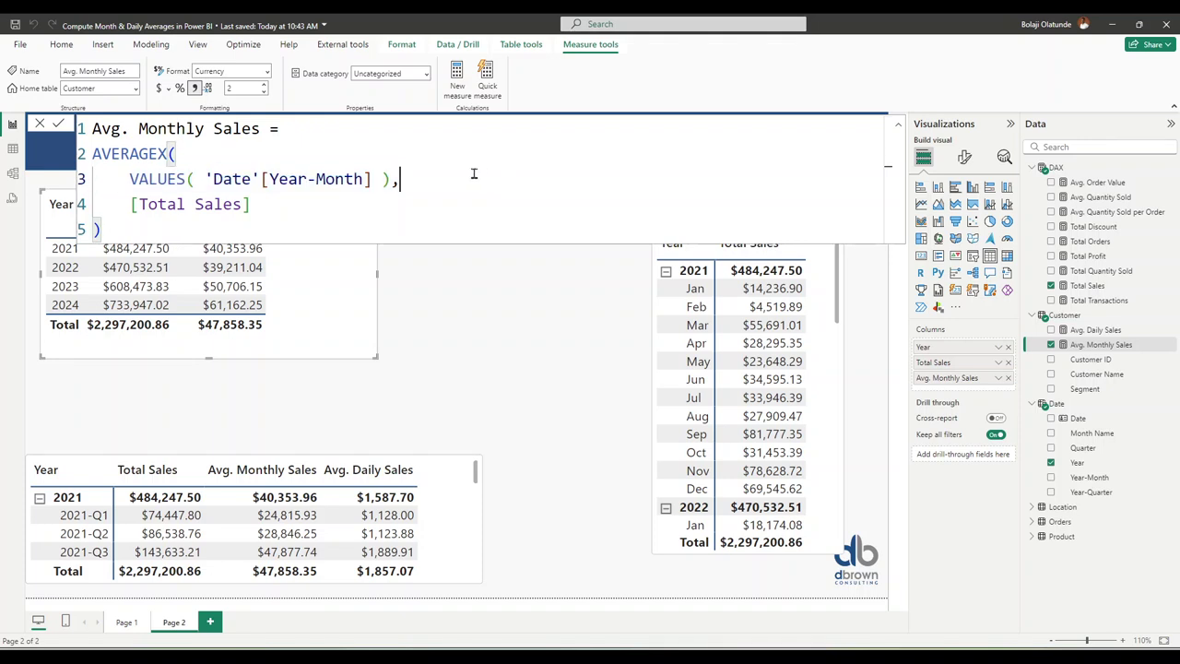
pyautogui.moveTo(400, 179); pyautogui.dragTo(130, 179)
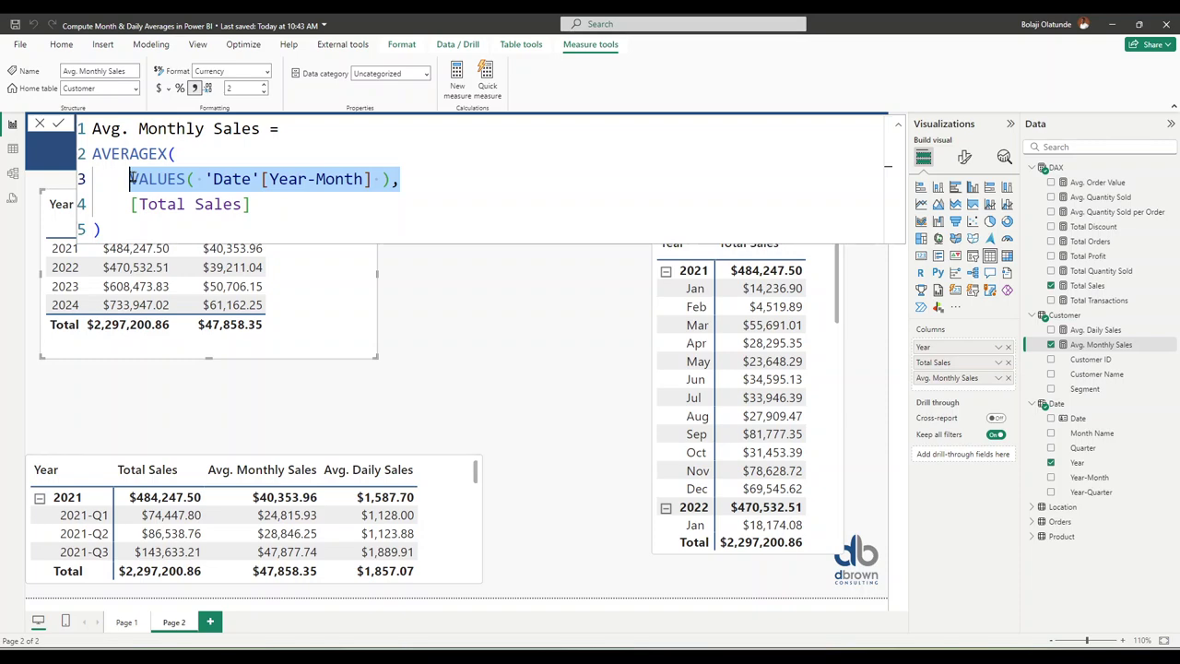
pyautogui.click(39, 126)
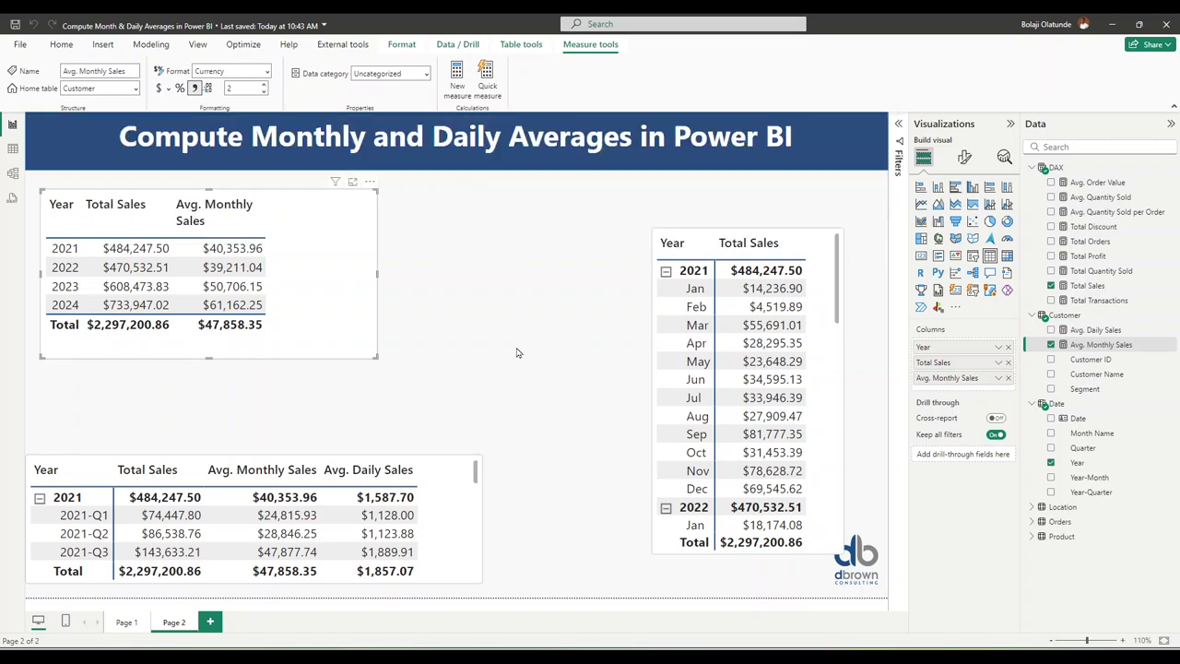
# Align the quarterly sales matrix beneath the yearly table and resize it to fit its three value columns
pyautogui.moveTo(461, 528); pyautogui.dragTo(474, 473)
pyautogui.moveTo(498, 530); pyautogui.dragTo(457, 572)
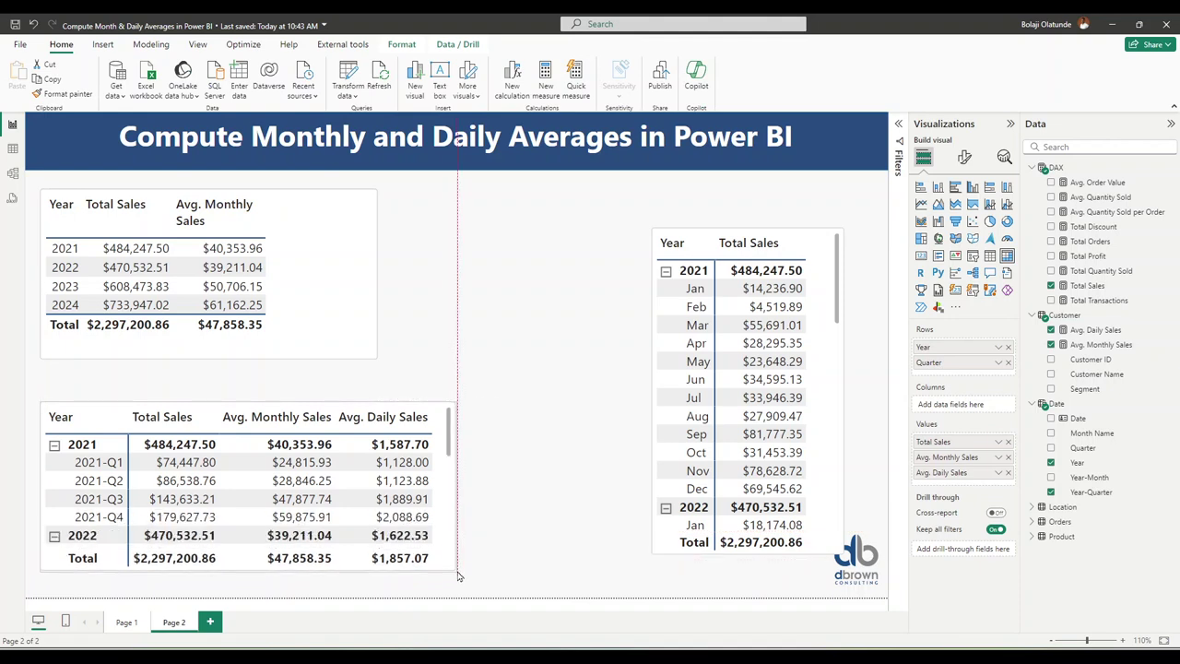
pyautogui.click(515, 367)
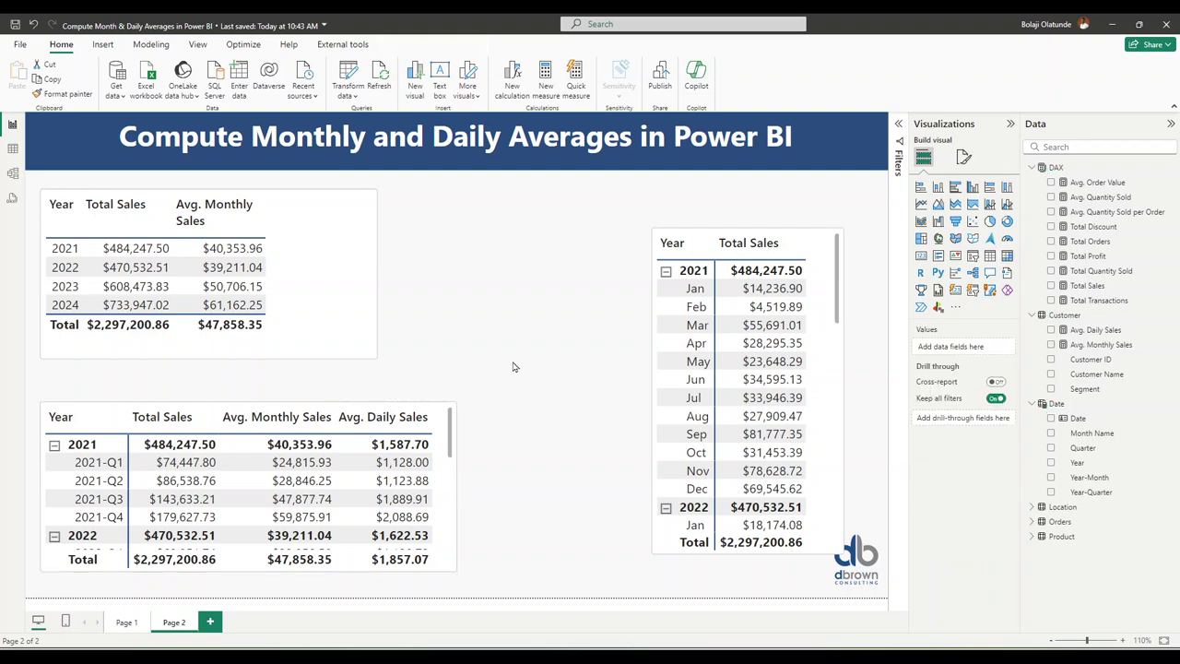